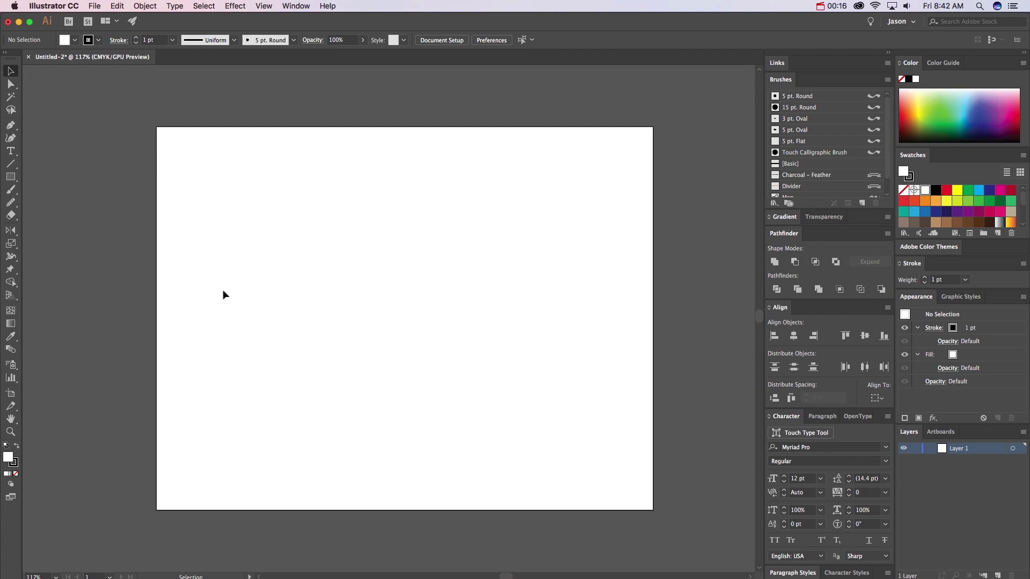
Open the new document setup and review the Mobile, Web, Print, Film & Video, and Art & Illustration presets.
click(95, 6)
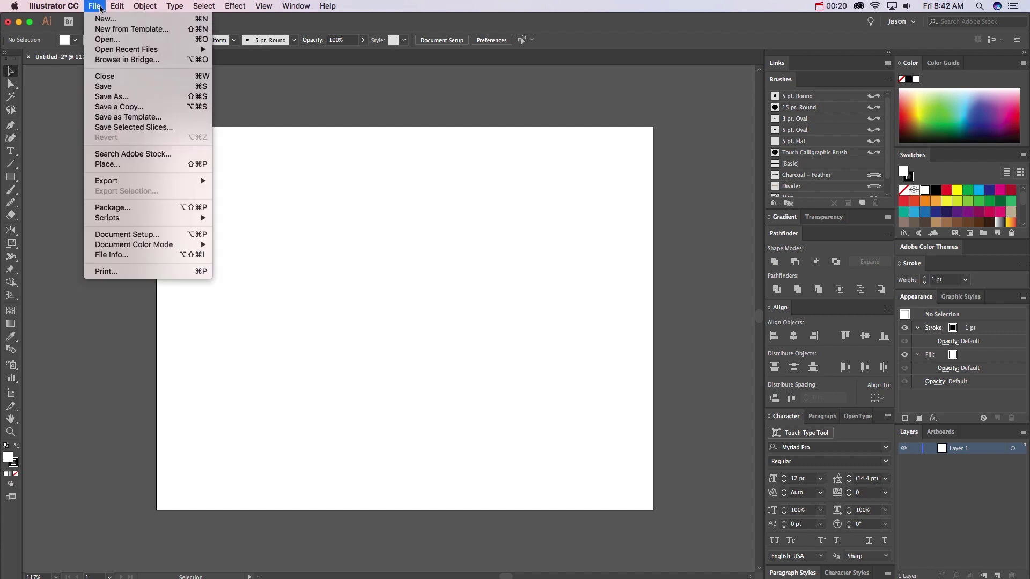
click(105, 18)
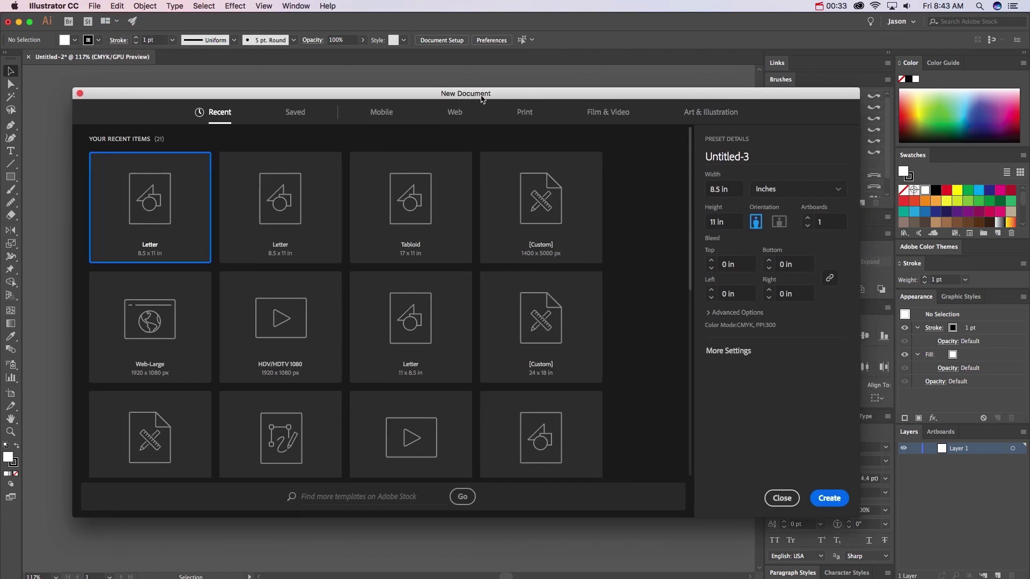
click(387, 118)
click(454, 111)
click(531, 115)
click(595, 112)
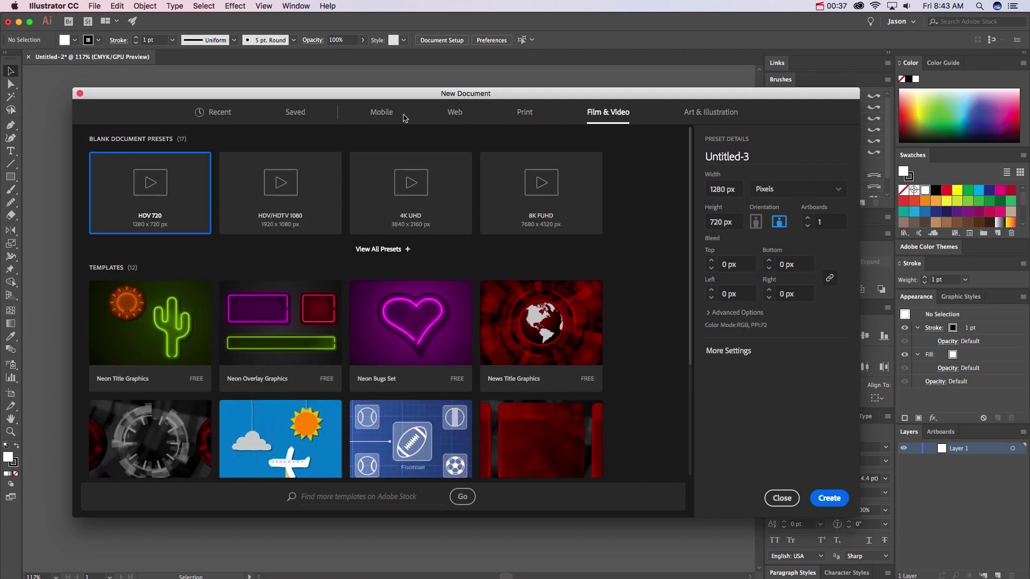
click(711, 115)
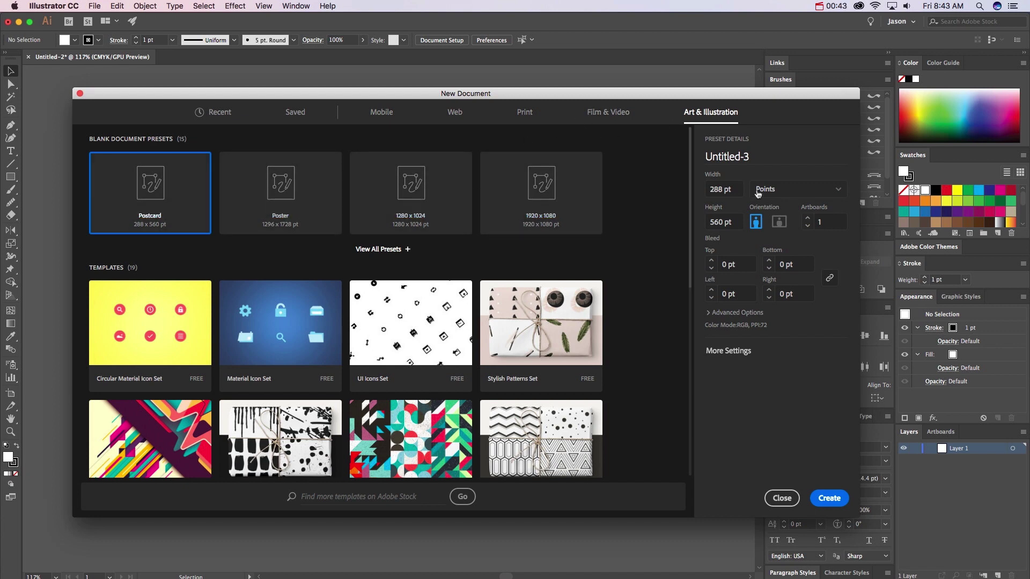
Try to set up a portrait Letter document from the Print presets with inches as the unit.
click(524, 112)
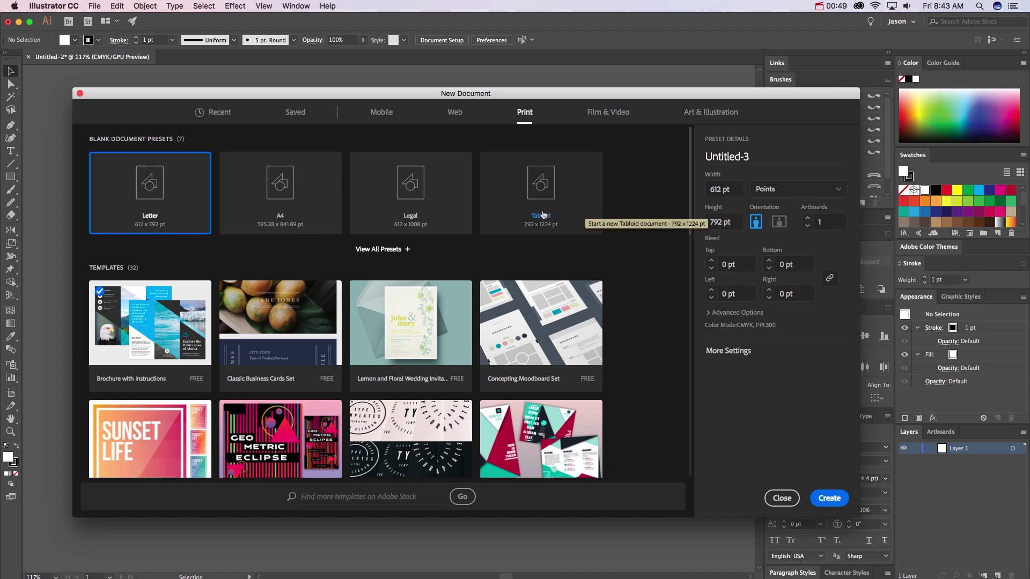
click(831, 198)
click(790, 246)
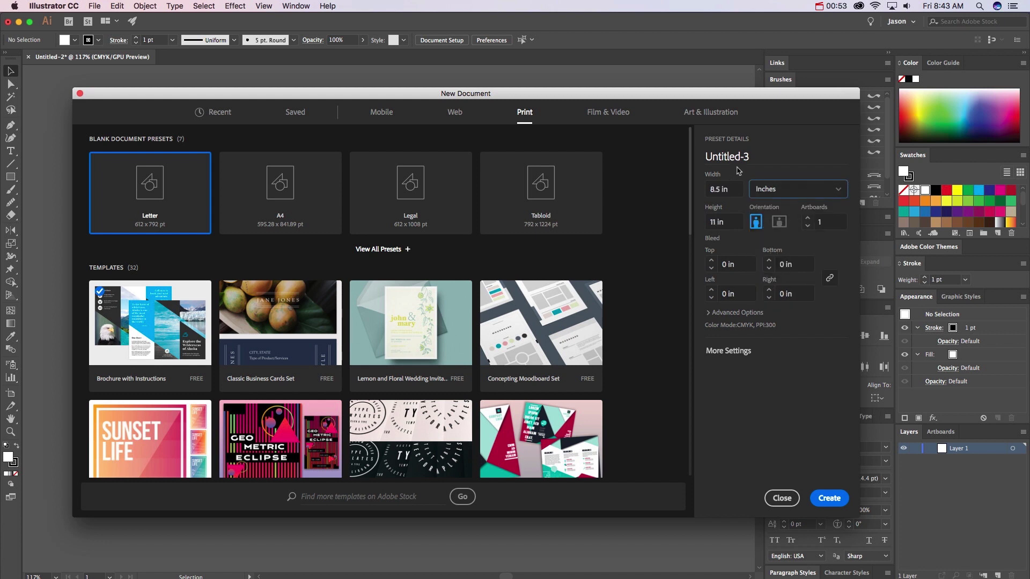
click(778, 221)
click(756, 221)
click(824, 501)
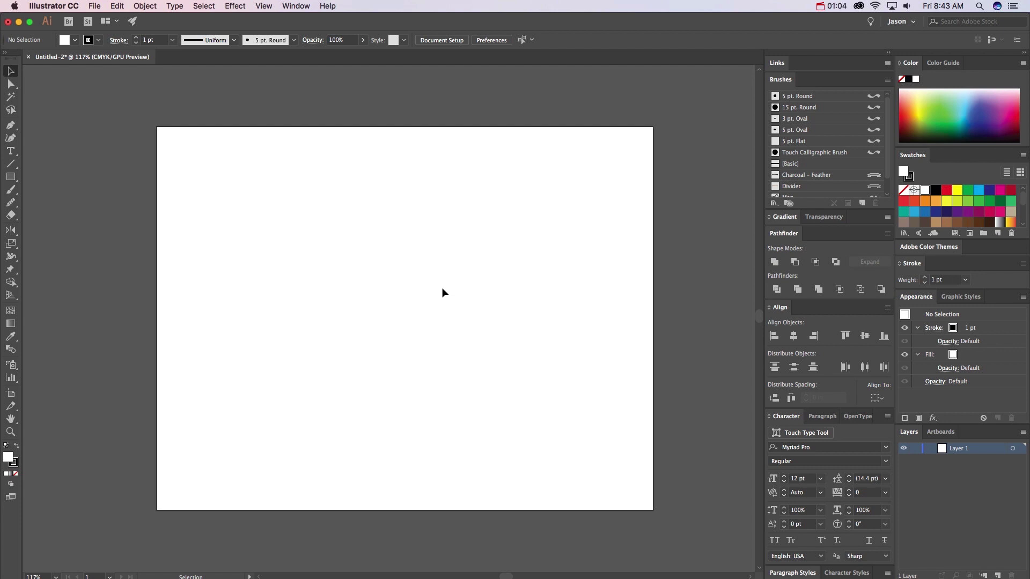
Show the rulers around the document canvas.
click(268, 8)
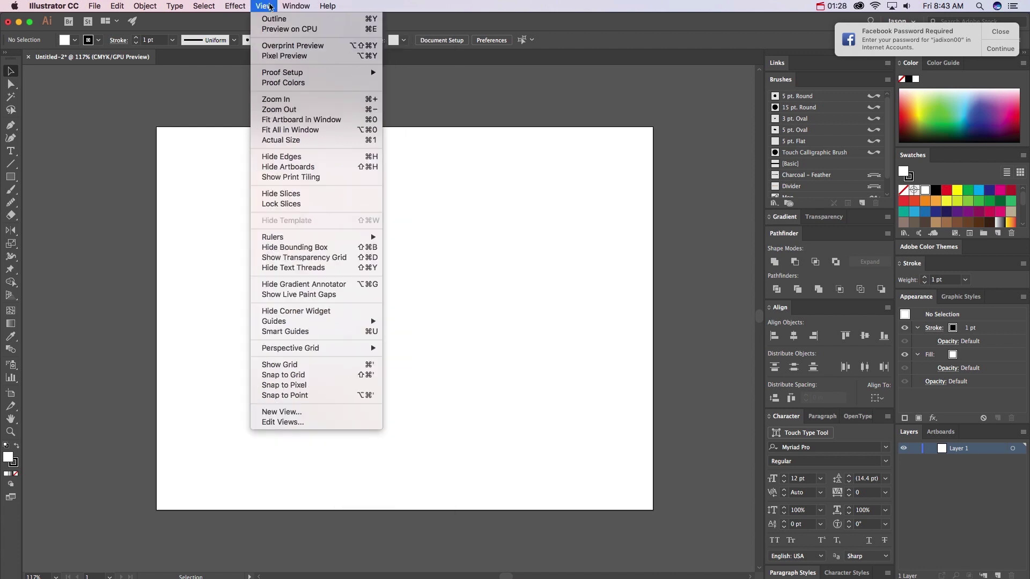
mouse_move(299, 236)
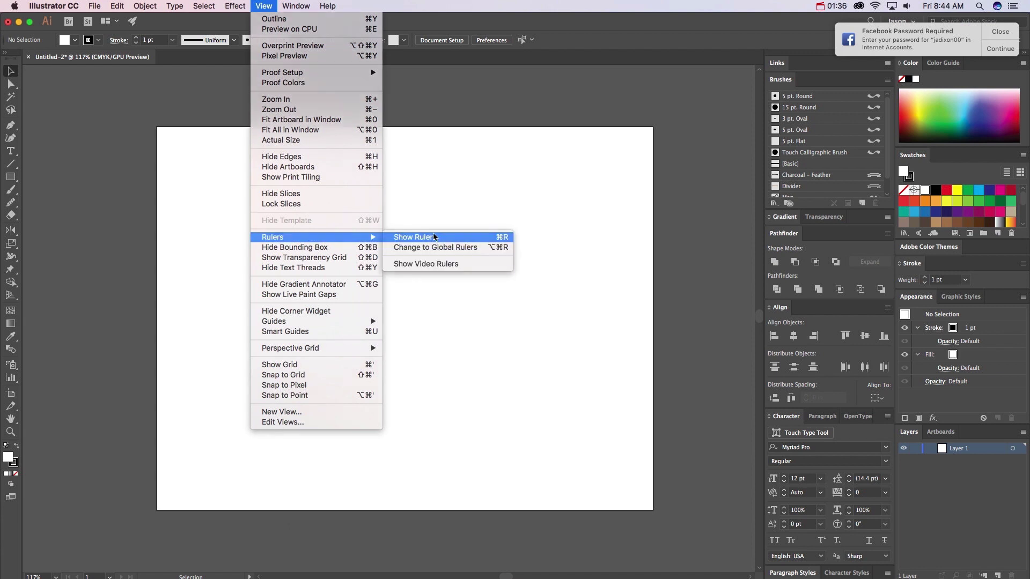
click(436, 238)
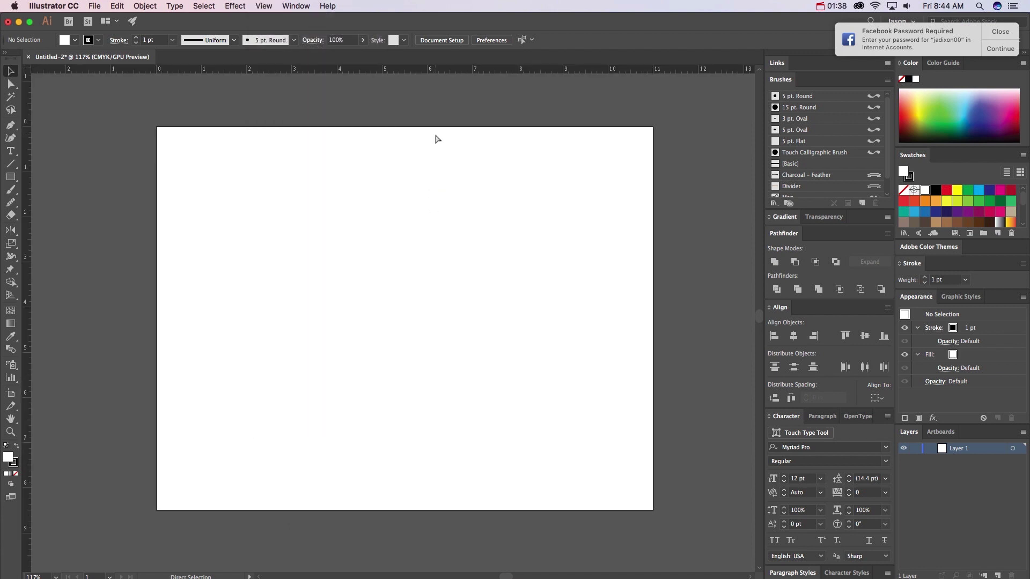
Place a trial horizontal guide at about 0.9 in, remove it, and check the available ruler units.
right_click(458, 72)
click(449, 69)
drag(449, 69, 458, 167)
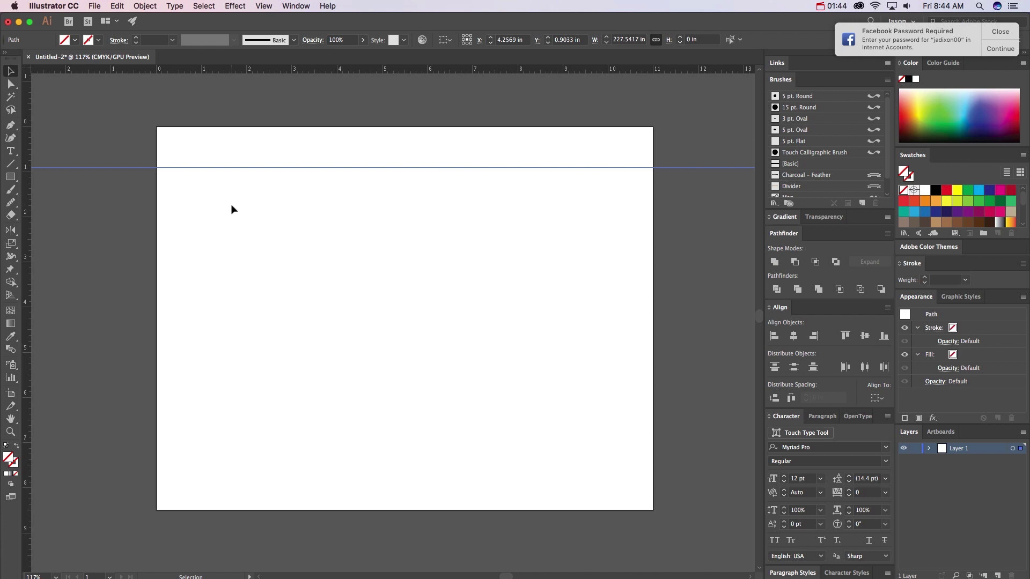
click(322, 133)
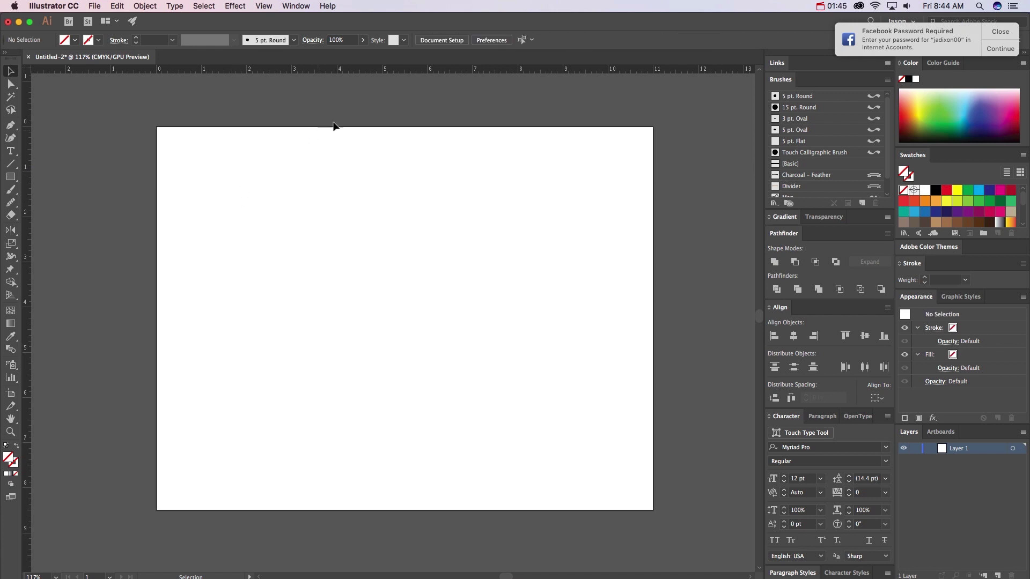
right_click(418, 70)
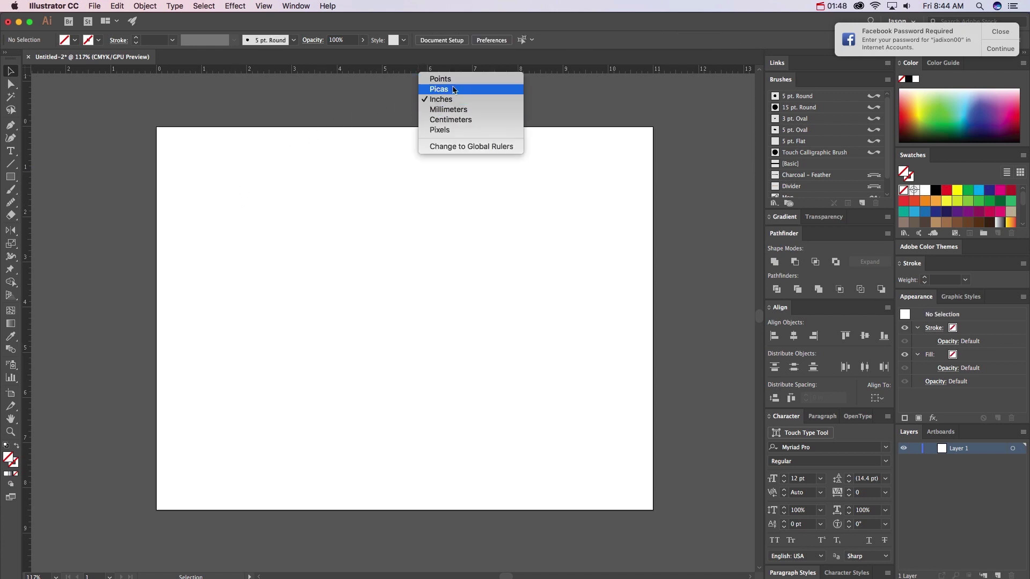
click(382, 70)
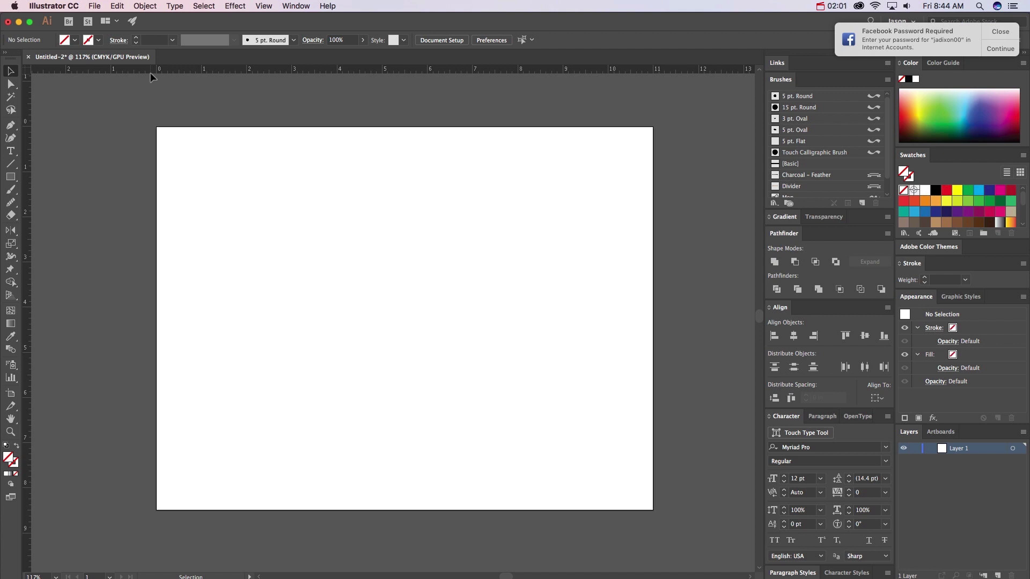
Activate the Artboard tool and review the preset artboard sizes.
scroll(346, 179, right, 3)
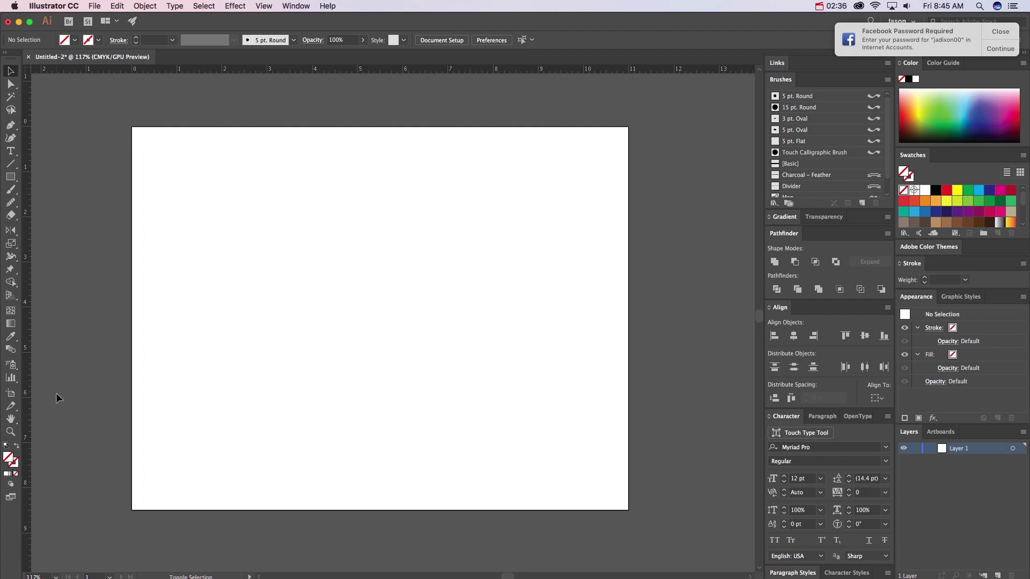
key(shift+o)
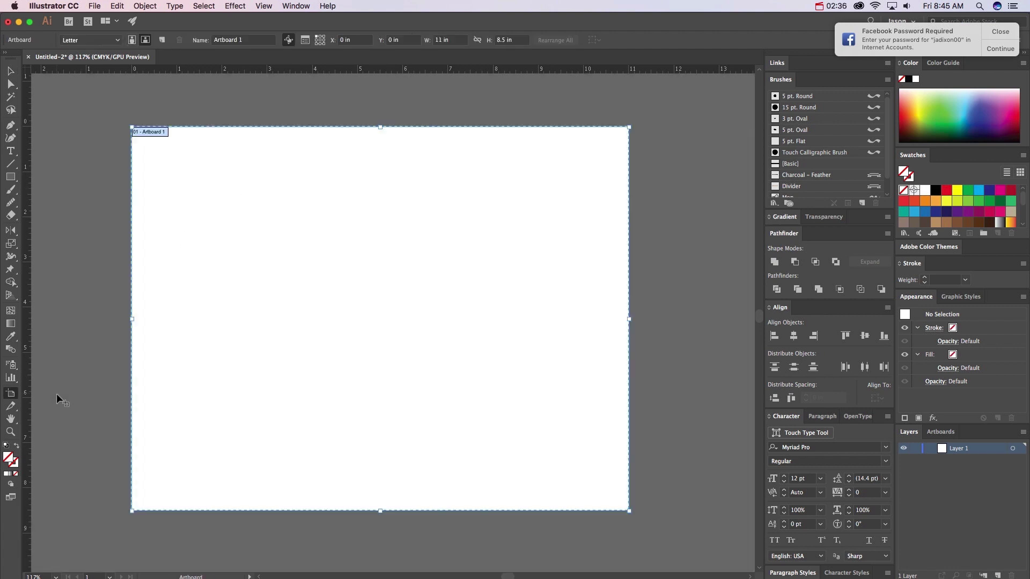
click(17, 394)
click(115, 42)
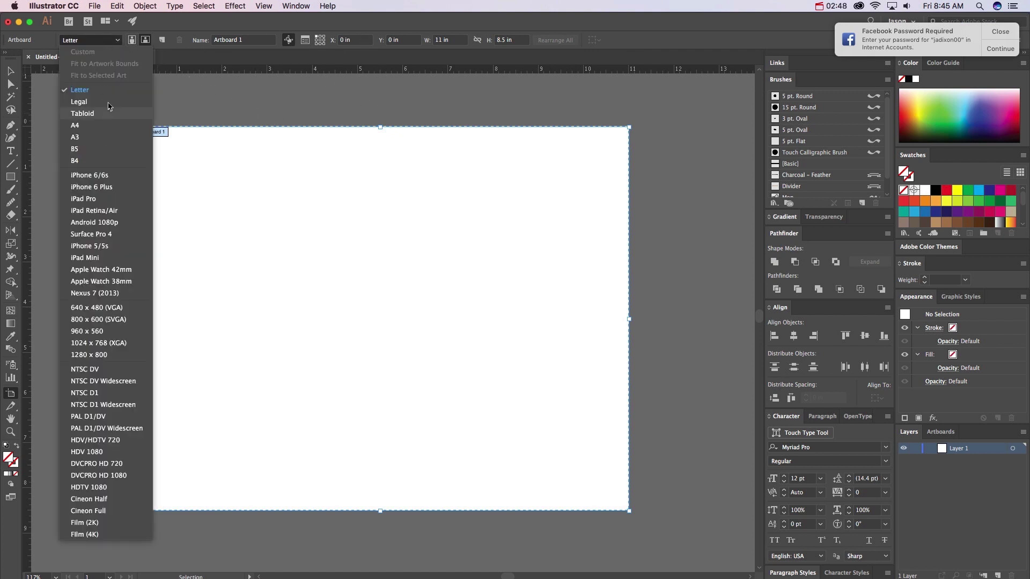
click(185, 32)
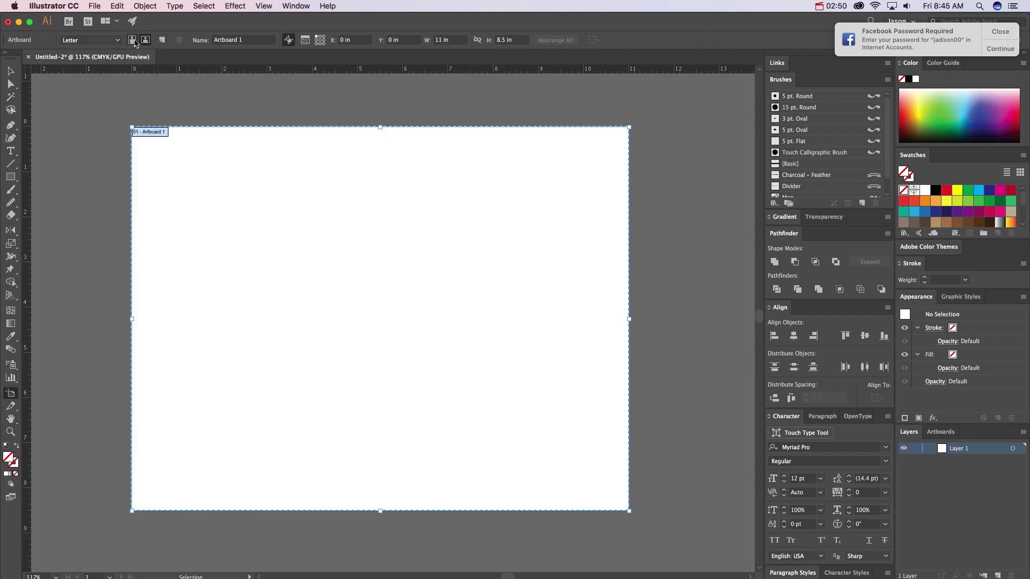
Switch the Letter artboard to portrait orientation and back to landscape.
click(132, 41)
key(super+z)
click(135, 41)
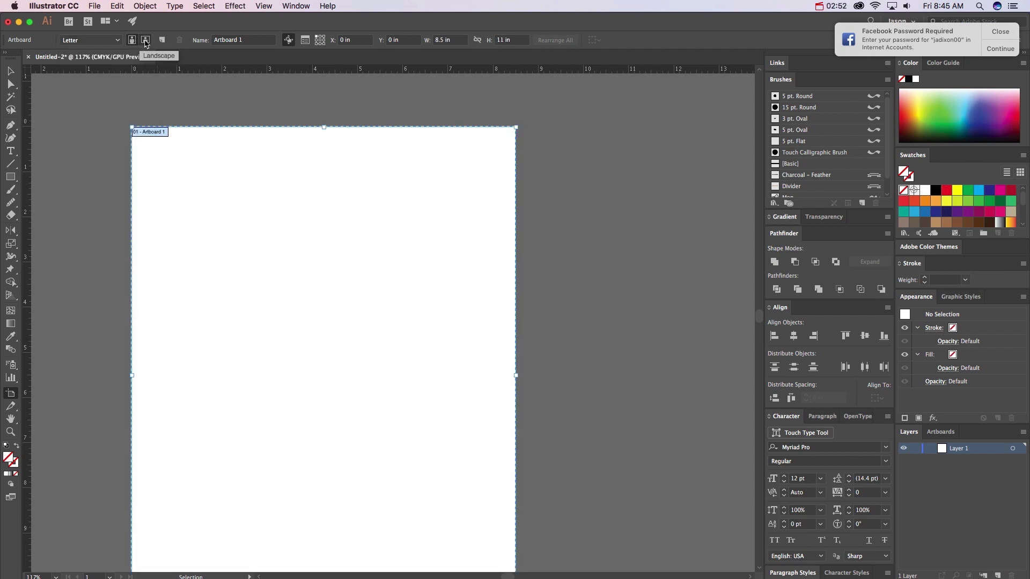
click(145, 41)
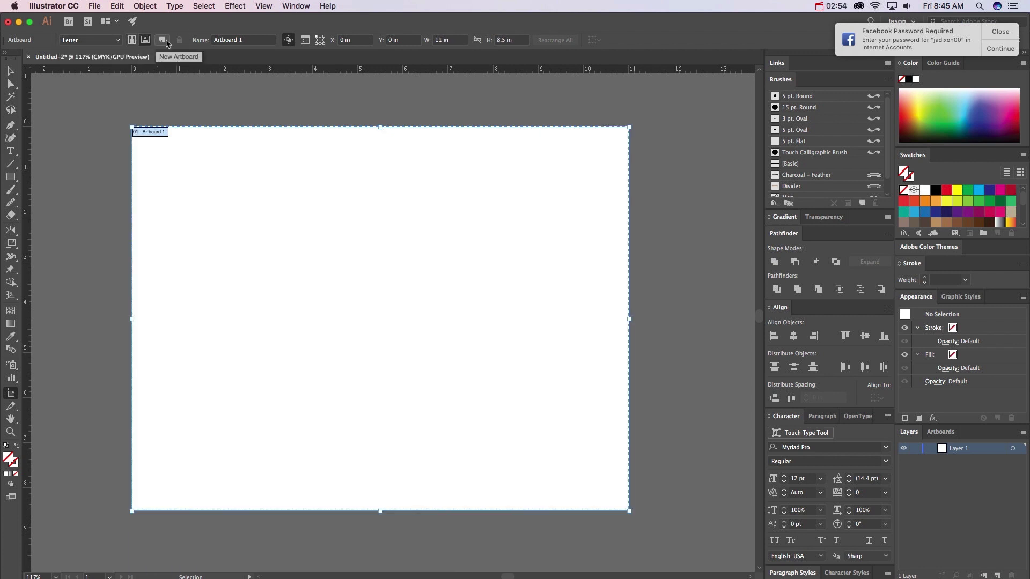
Rename the artboard as LETTERHEAD.
click(225, 39)
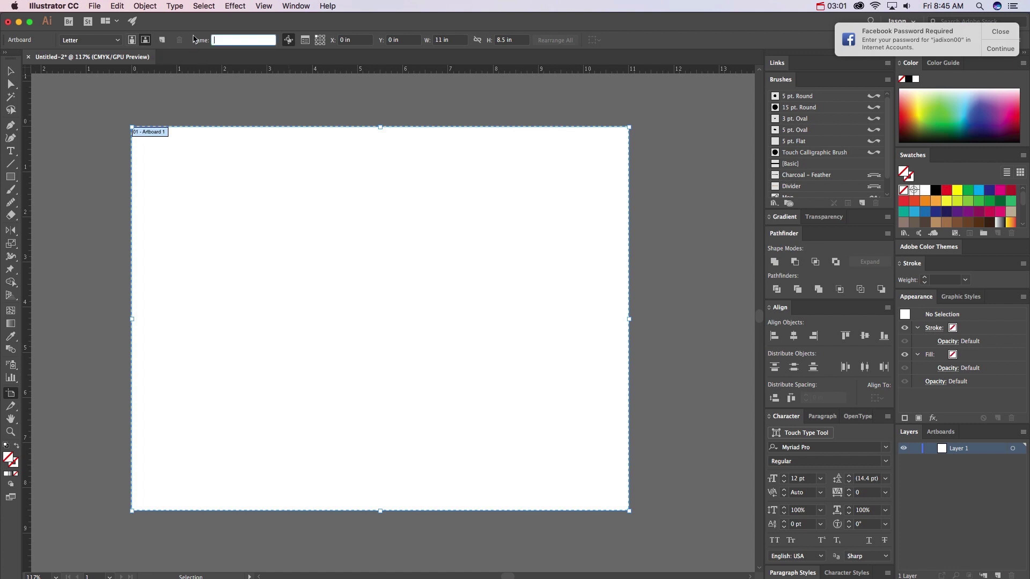
text(LETTERHEAD)
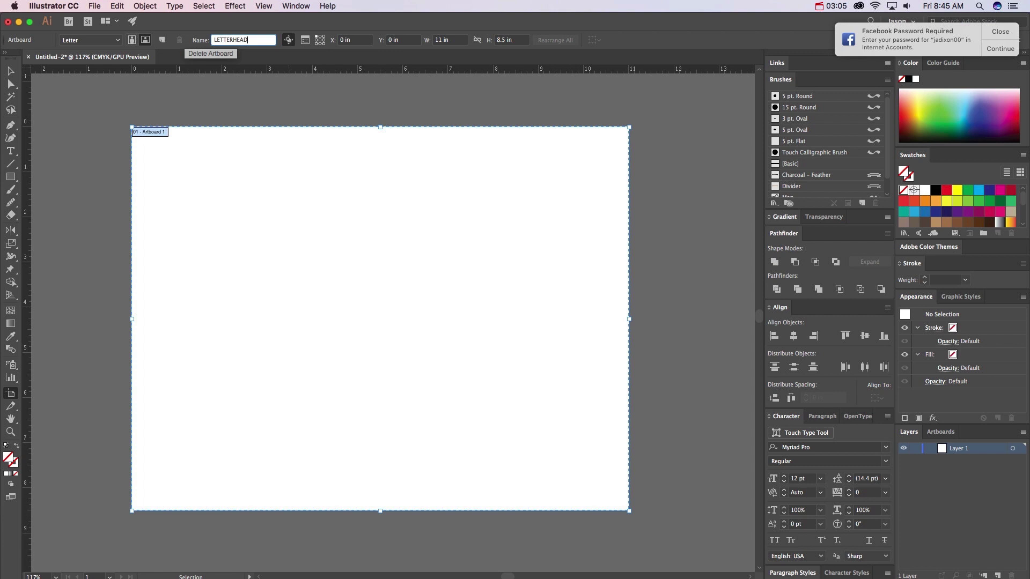
key(Return)
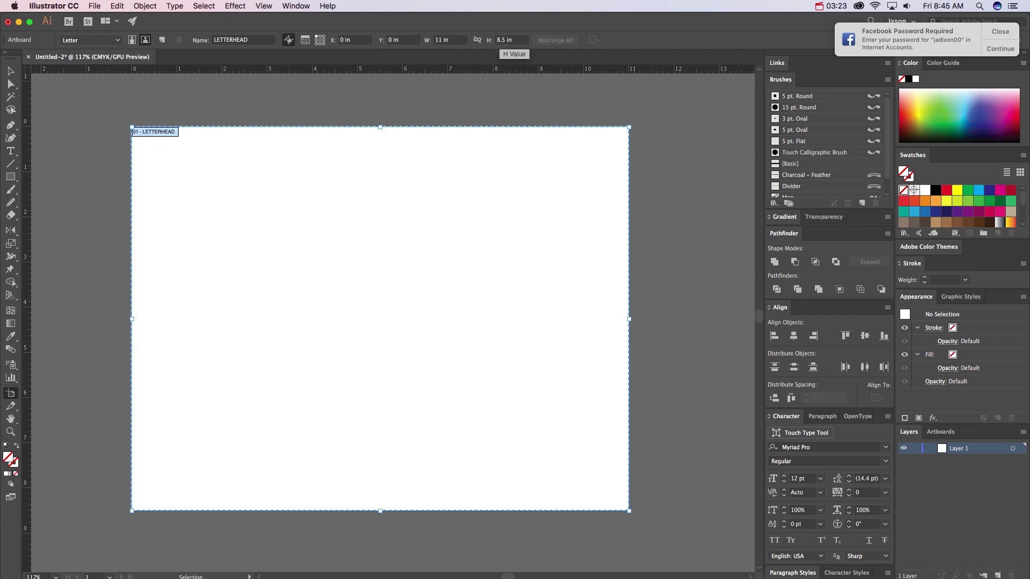
Set the LETTERHEAD artboard's height to 4 in, and resize it freehand by its upper corner to about 7.15 by 3.96 in.
click(509, 40)
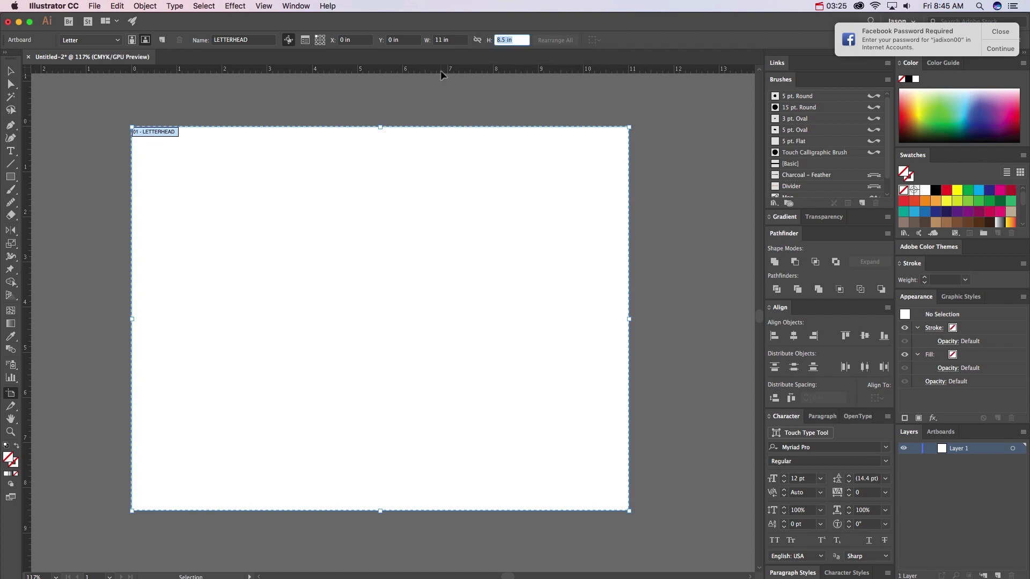
text(4)
key(Return)
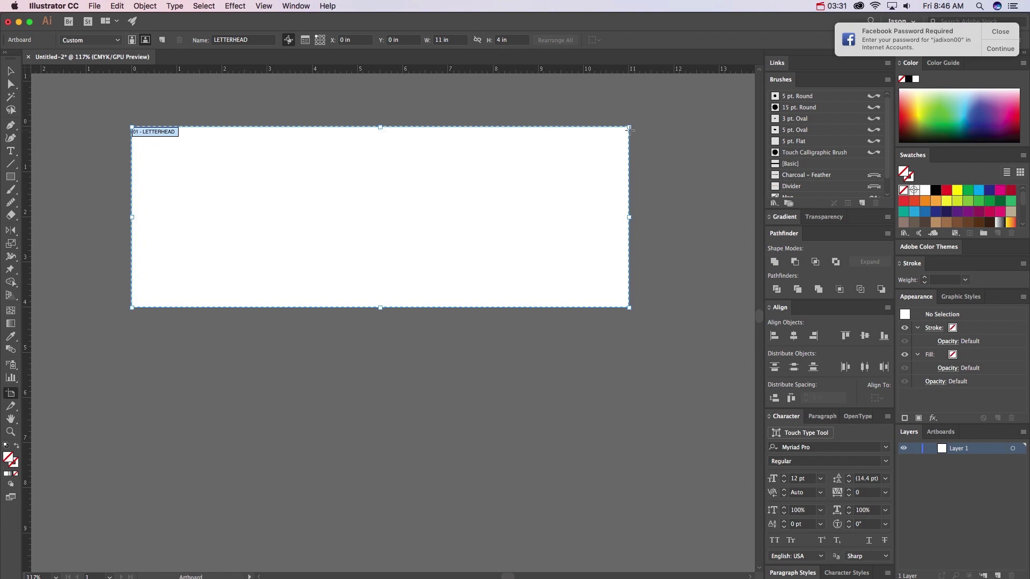
drag(631, 128, 455, 128)
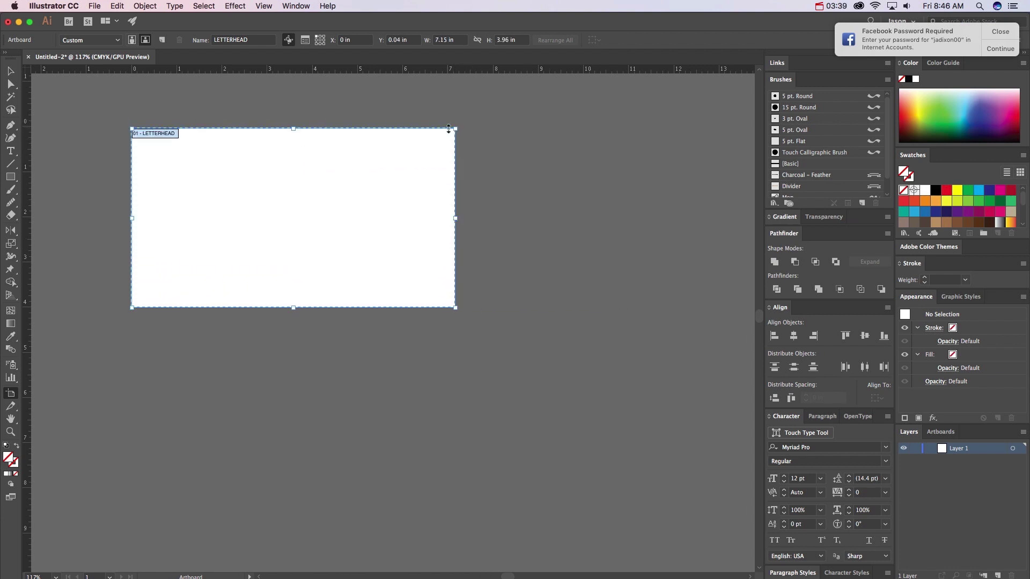
key(Escape)
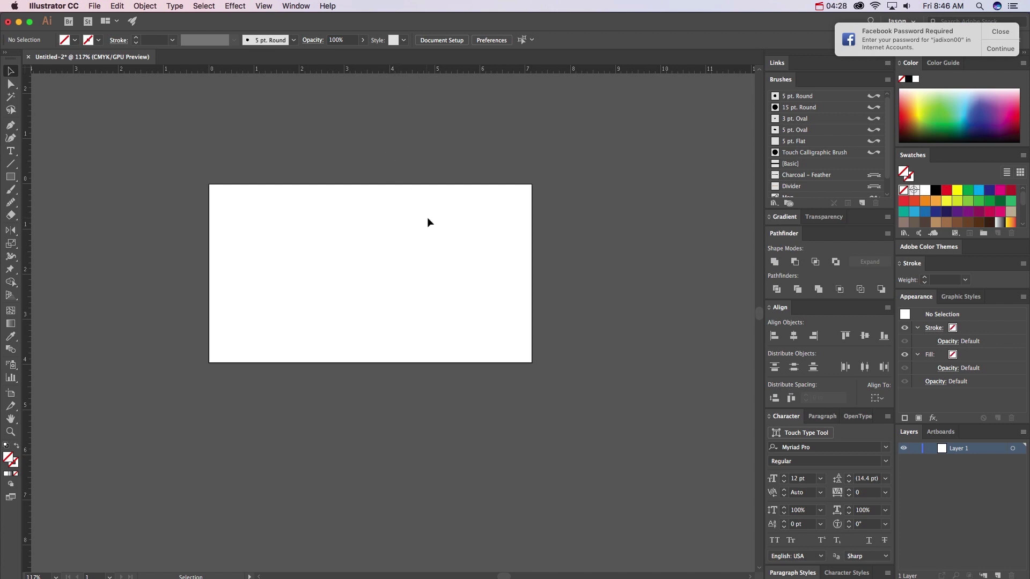
Place a horizontal guide across the canvas at about 0.29 in, near the artboard's upper edge.
scroll(427, 221, right, 5)
drag(388, 68, 365, 205)
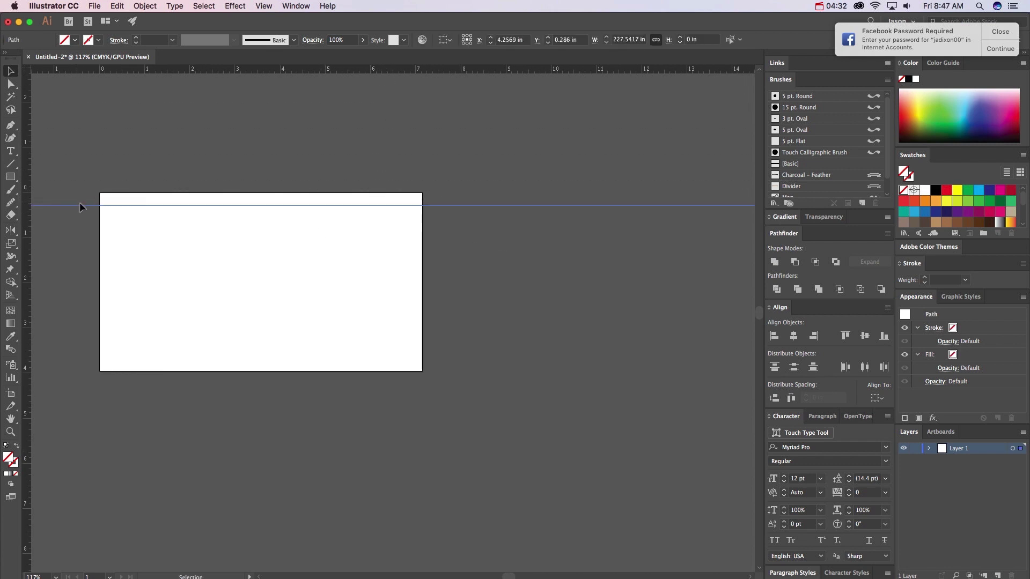
click(278, 212)
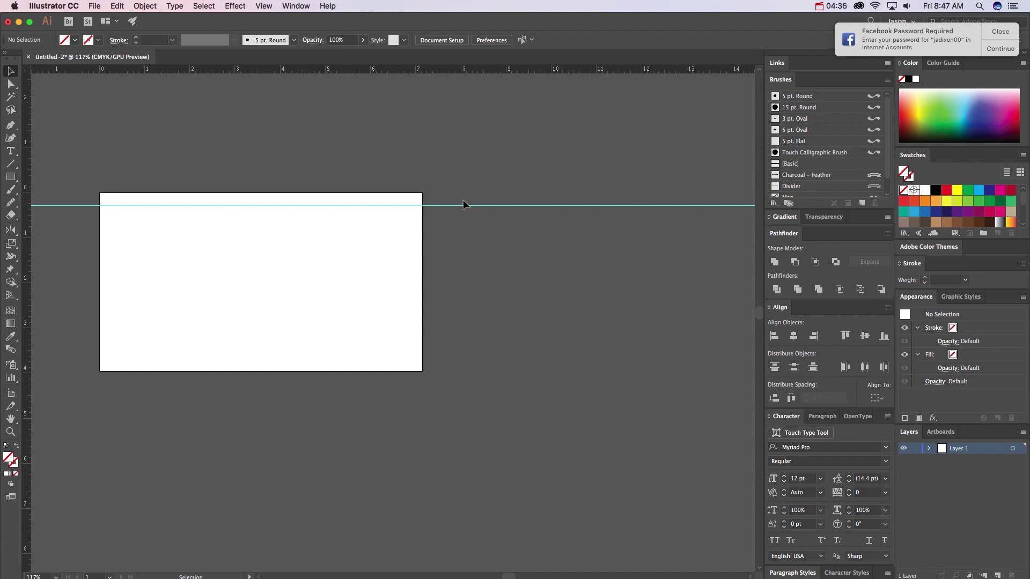
Add a second 7.15 by 3.96 in artboard beside LETTERHEAD and exit artboard editing.
key(shift)
key(shift+o)
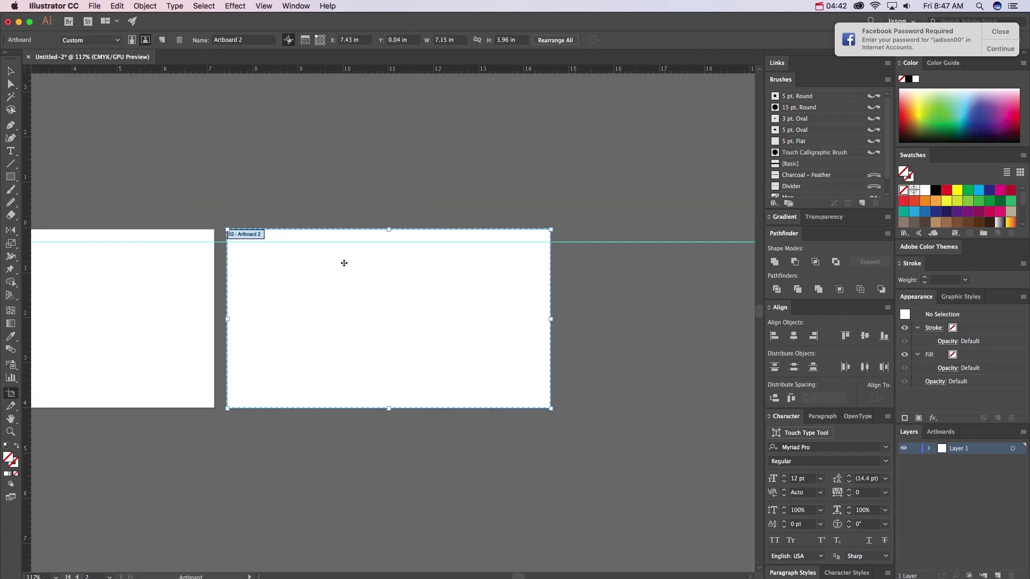
scroll(357, 261, left, 5)
scroll(358, 261, right, 1)
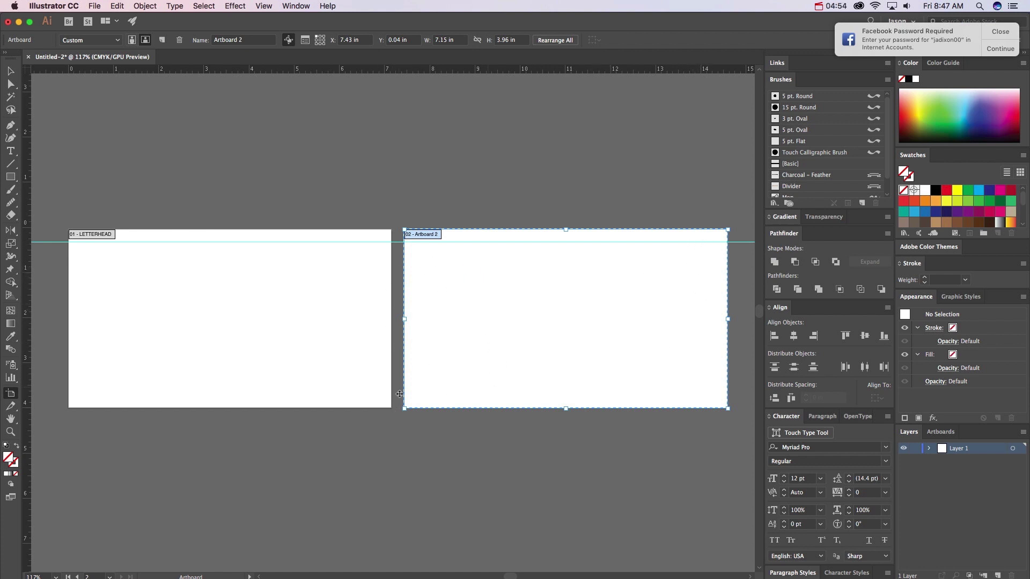
key(space)
drag(579, 355, 593, 238)
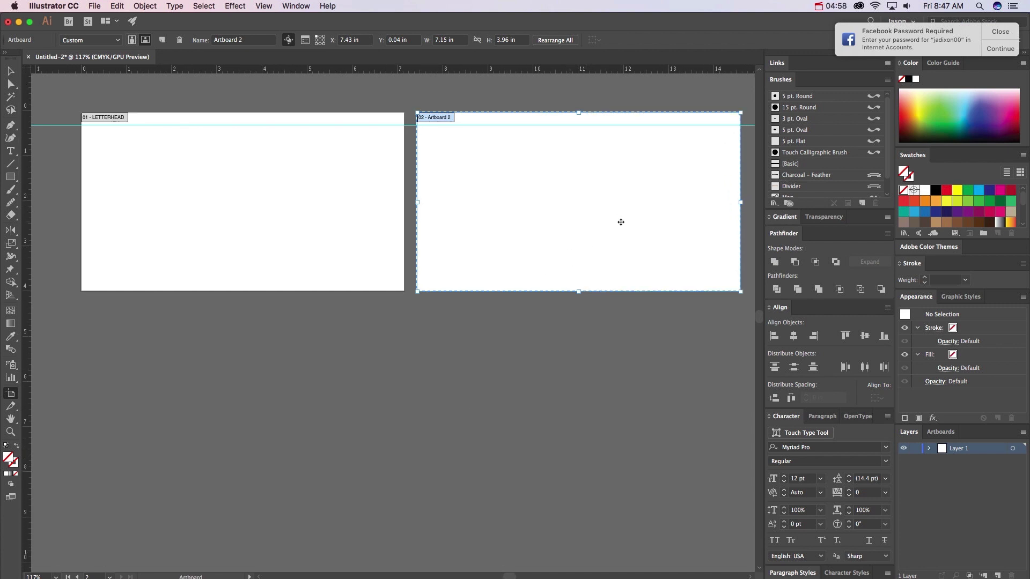
click(10, 71)
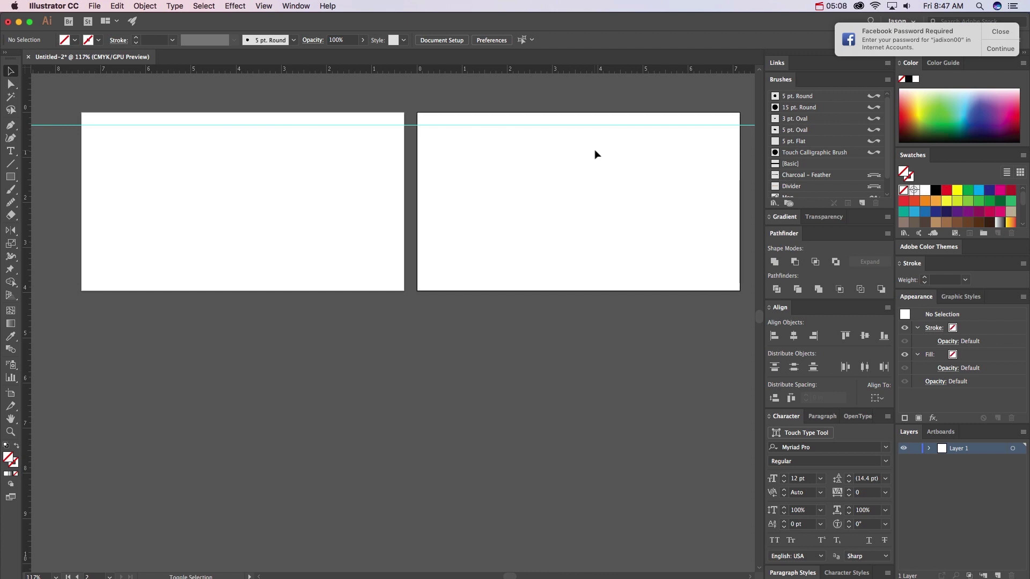
With the Artboard tool active, place a horizontal guide confined to the second artboard, slightly above its middle.
key(shift+o)
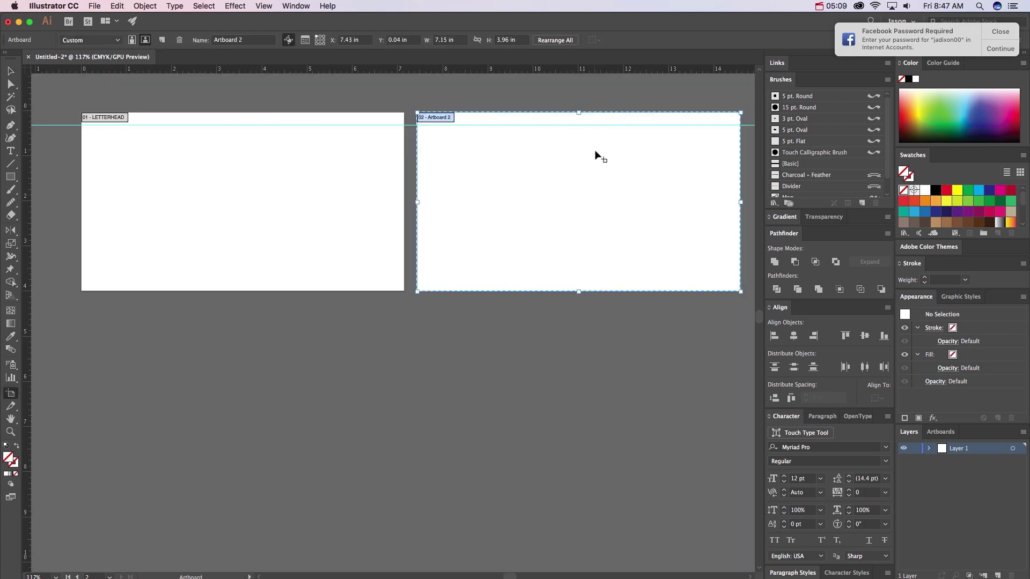
click(11, 394)
drag(453, 71, 456, 186)
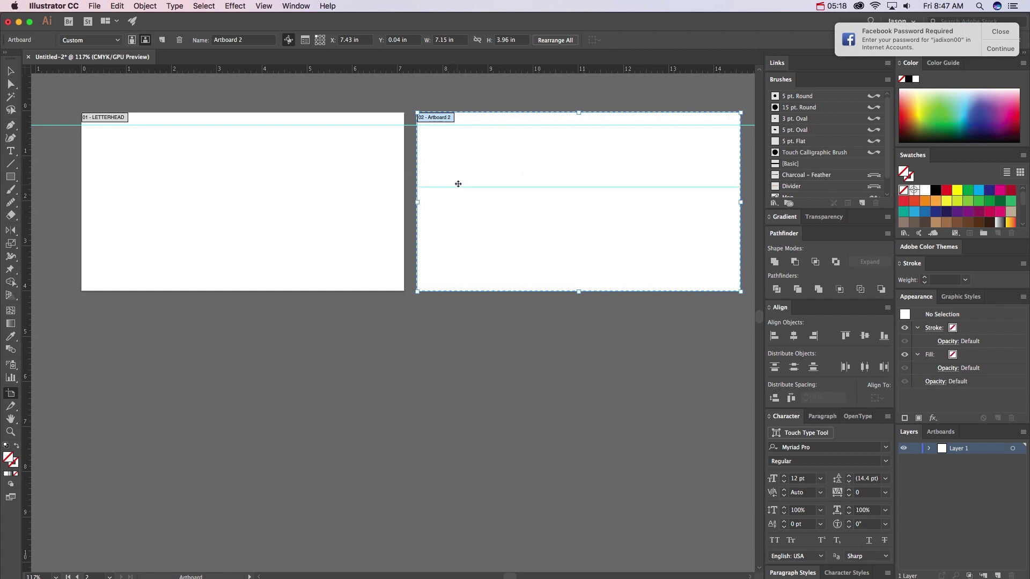
Add two horizontal guides above the existing one on the second artboard and two vertical guides near LETTERHEAD's left edge, and exit artboard editing.
drag(539, 70, 509, 171)
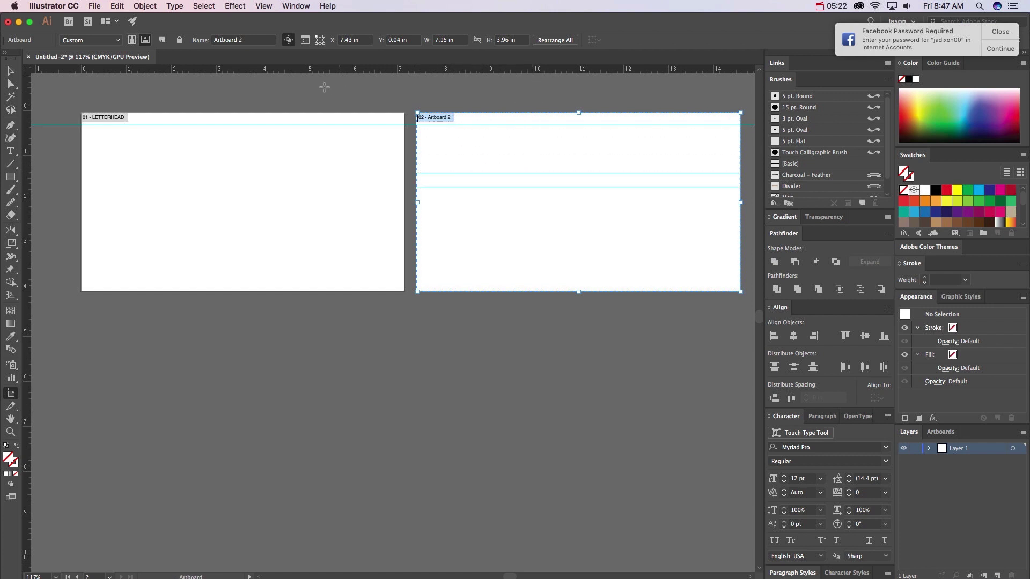
click(207, 184)
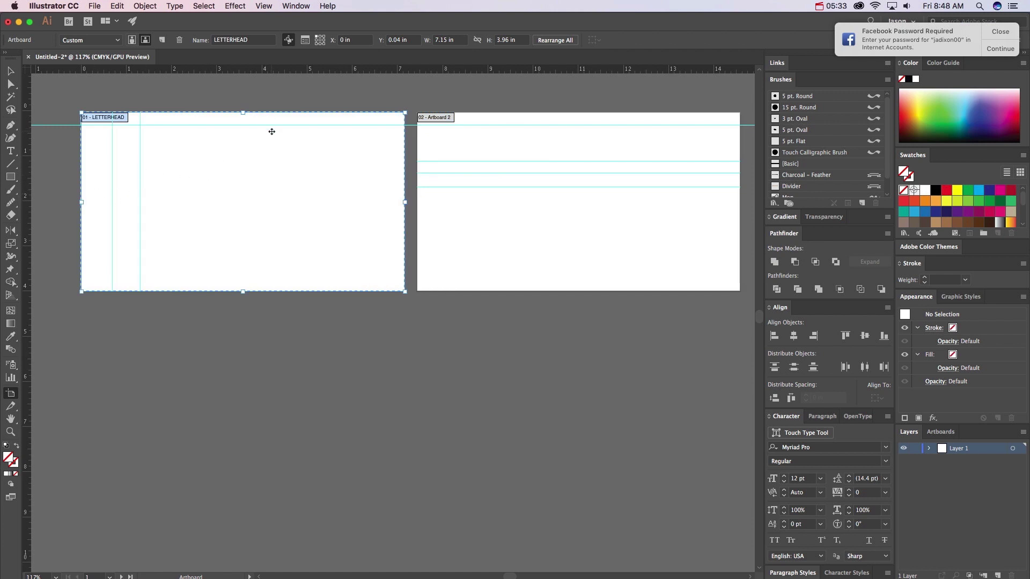
key(v)
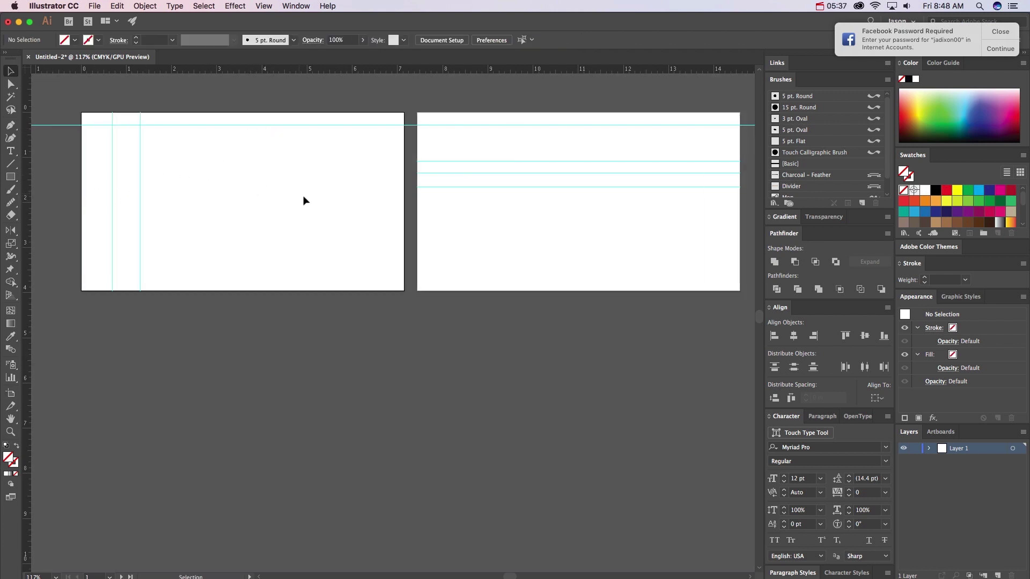
Draw two crossing diagonal lines with a black 1 pt stroke on the first artboard, and a circle overlapping them.
drag(336, 251, 319, 247)
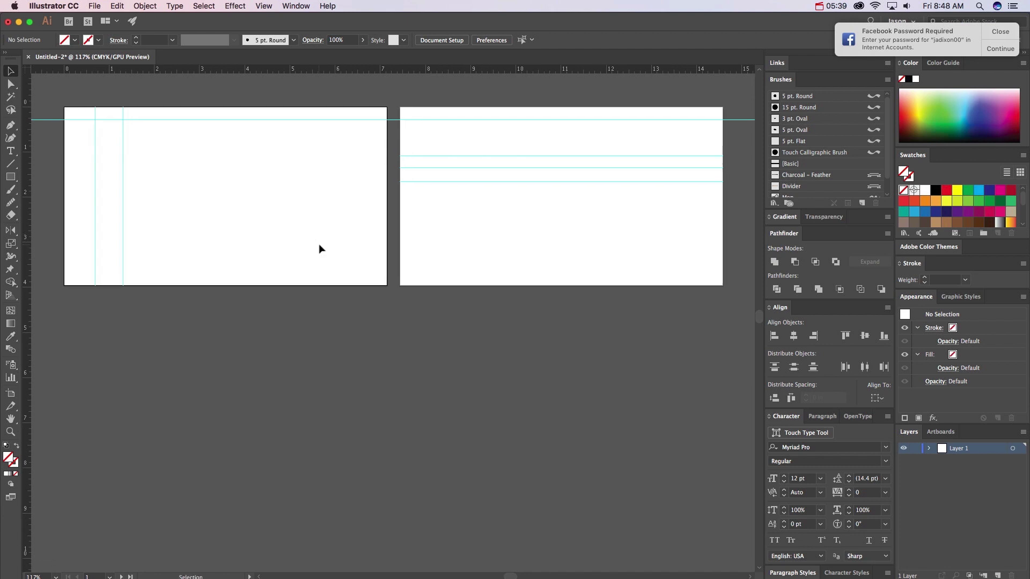
click(13, 165)
drag(162, 254, 308, 168)
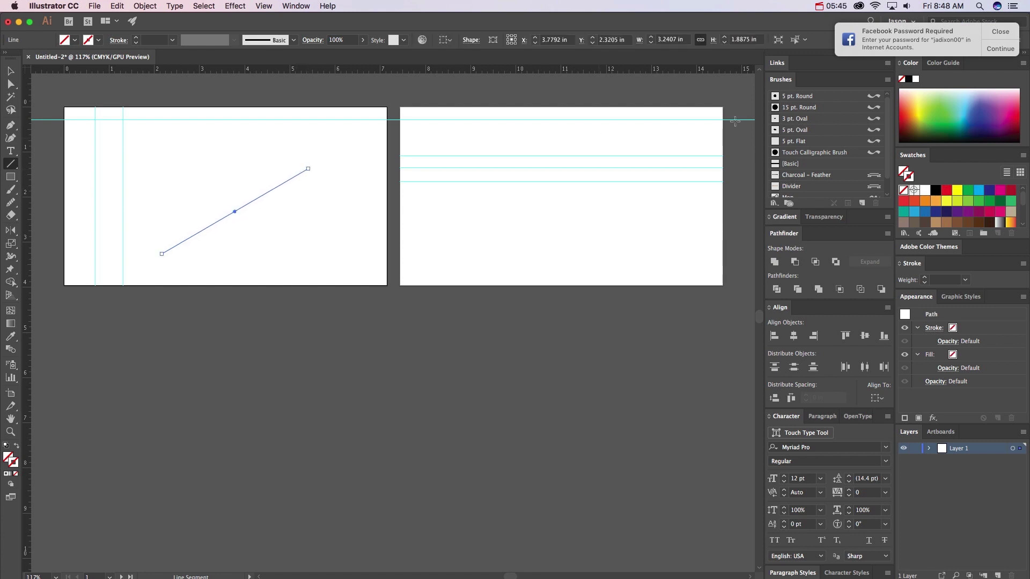
click(935, 190)
drag(206, 153, 344, 279)
drag(11, 179, 43, 203)
drag(249, 153, 343, 247)
Select both diagonal lines and the circle and convert them into guides with Make Guides.
key(v)
drag(184, 144, 304, 248)
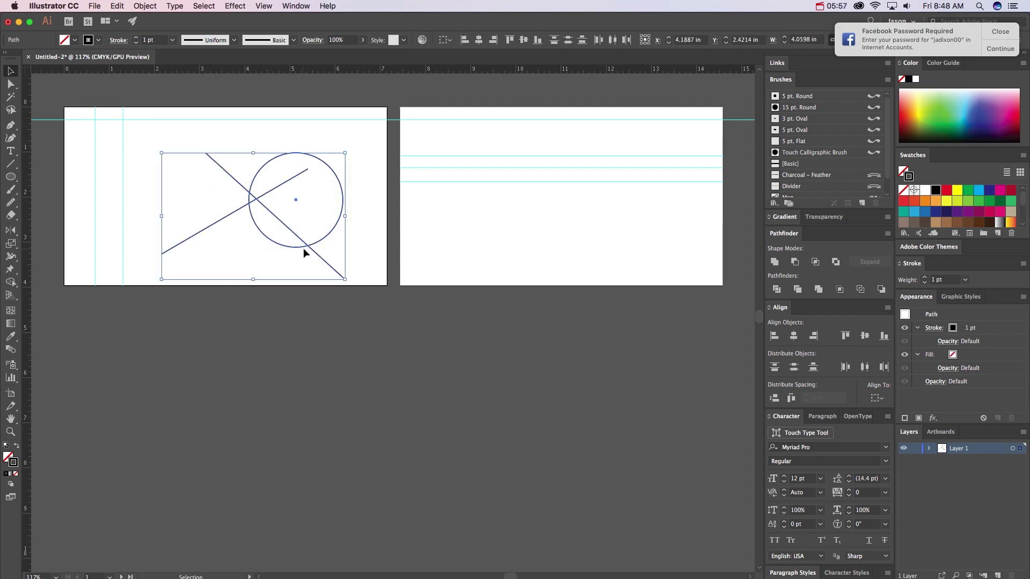
drag(170, 144, 340, 258)
click(263, 6)
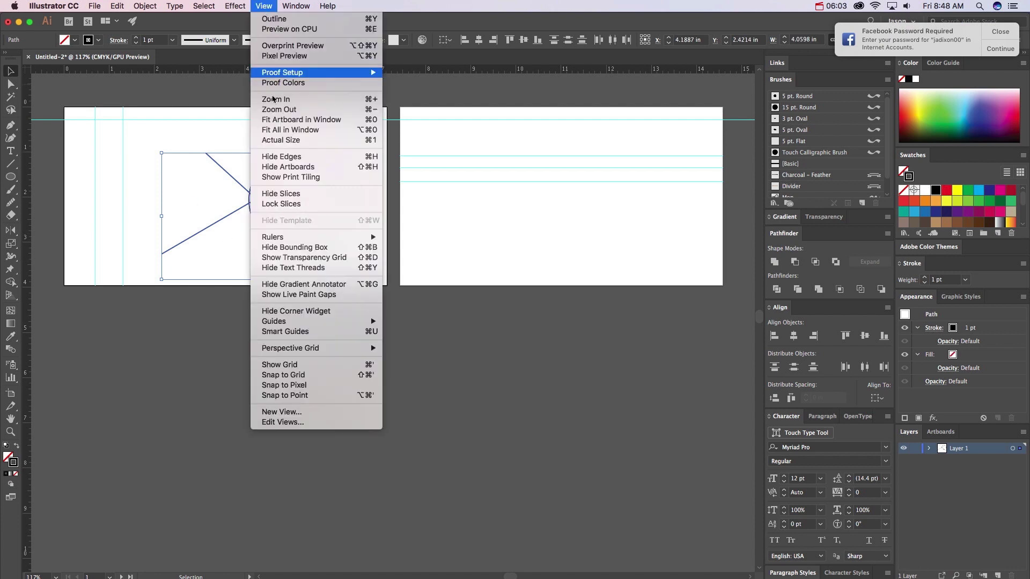
mouse_move(343, 321)
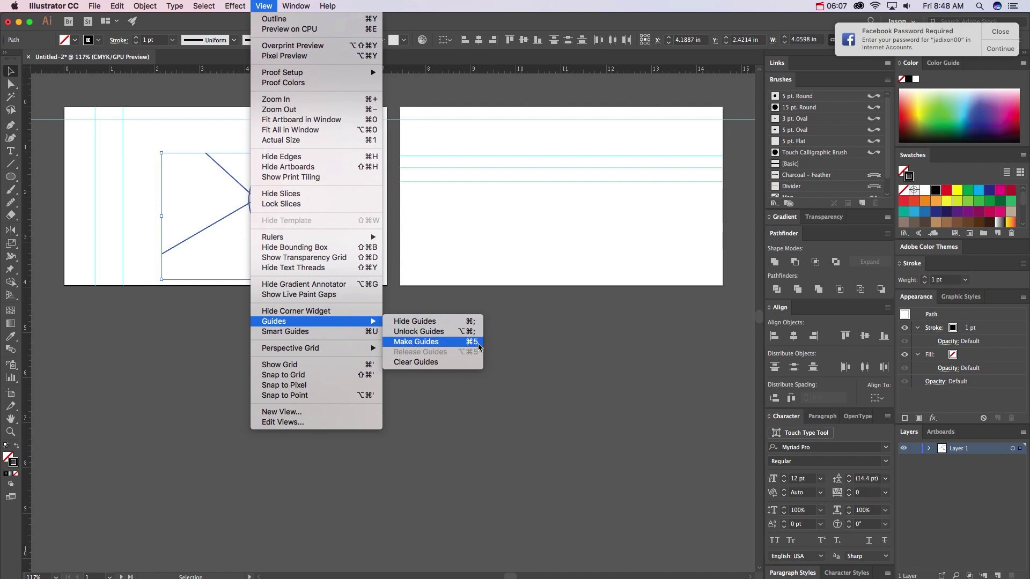
click(513, 249)
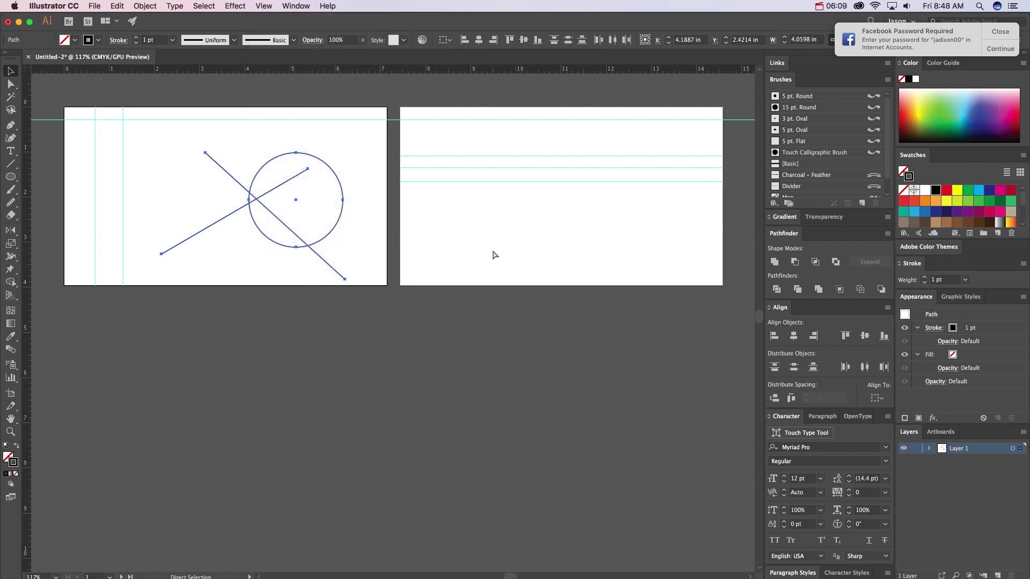
key(super+5)
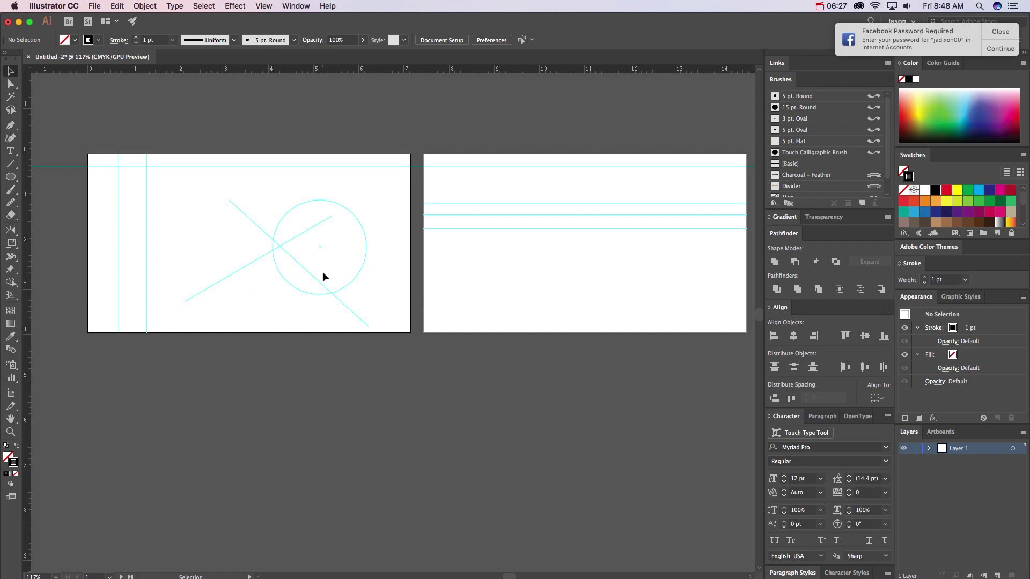
Hide all guides in the document.
key(a)
key(super+semicolon)
key(super+semicolon)
key(super+semicolon)
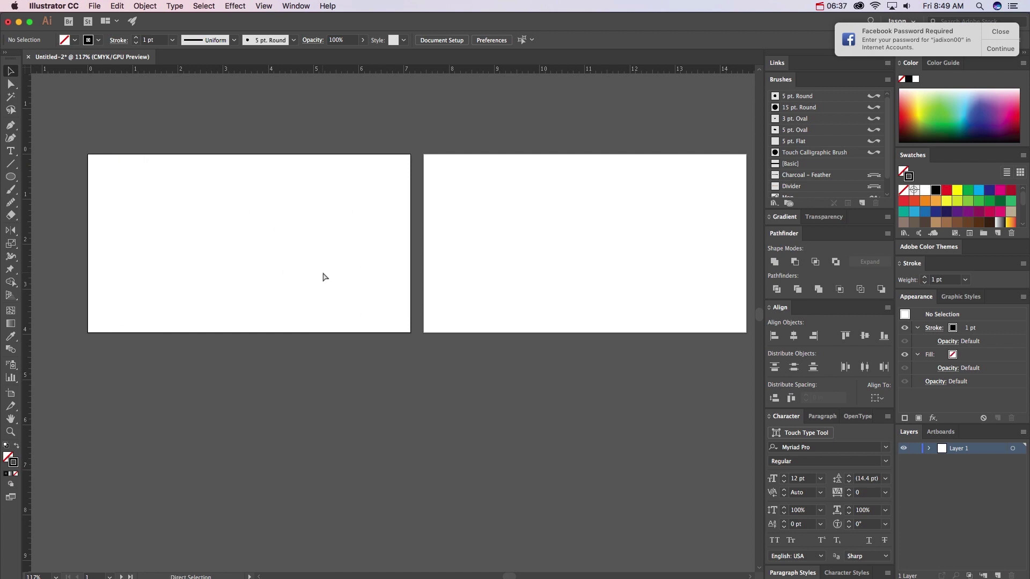
Toggle the grid and the guides on and off several times, ending with both hidden.
key(super+apostrophe)
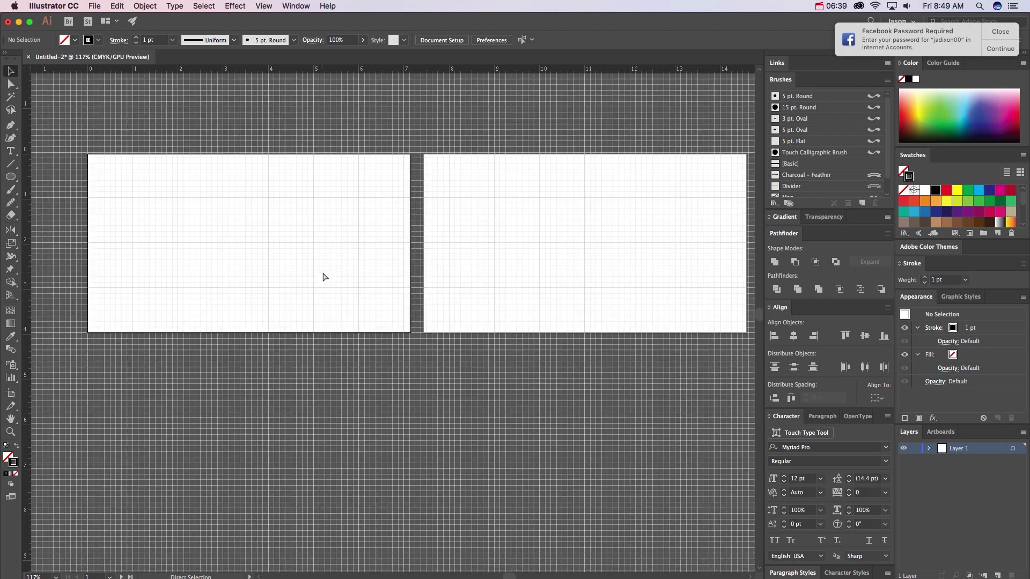
key(super+apostrophe)
key(super+apostrophe)
key(super+apostrophe)
key(super+semicolon)
key(super+semicolon)
key(super+semicolon)
key(super+semicolon)
key(super+semicolon)
key(super+semicolon)
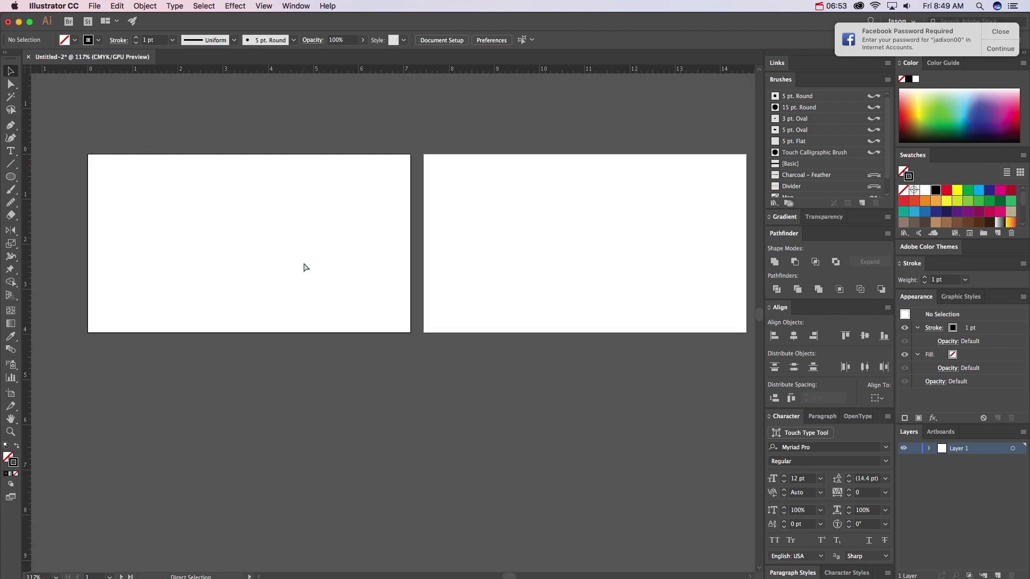
key(super+apostrophe)
key(super+apostrophe)
key(super+apostrophe)
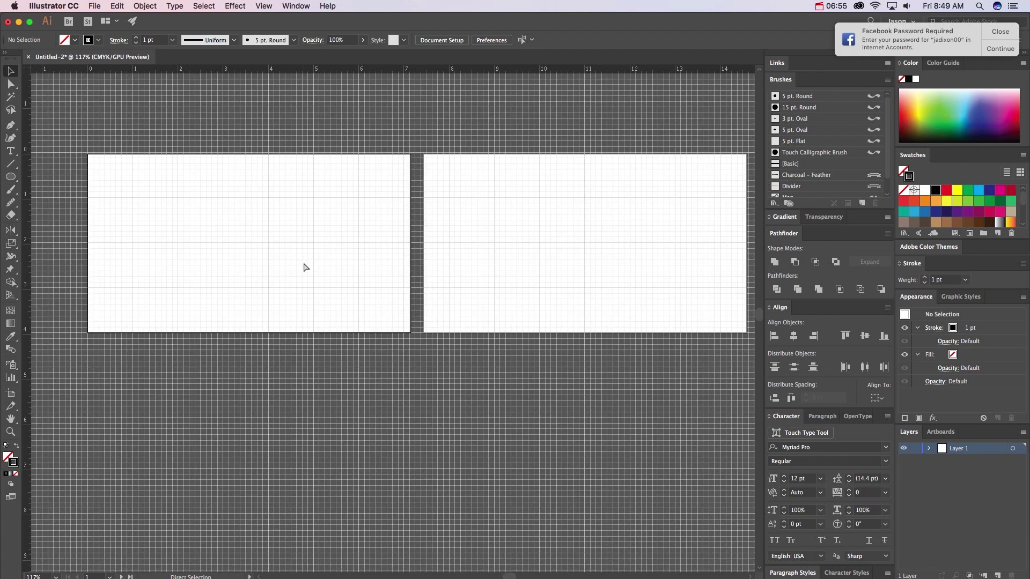
key(super+apostrophe)
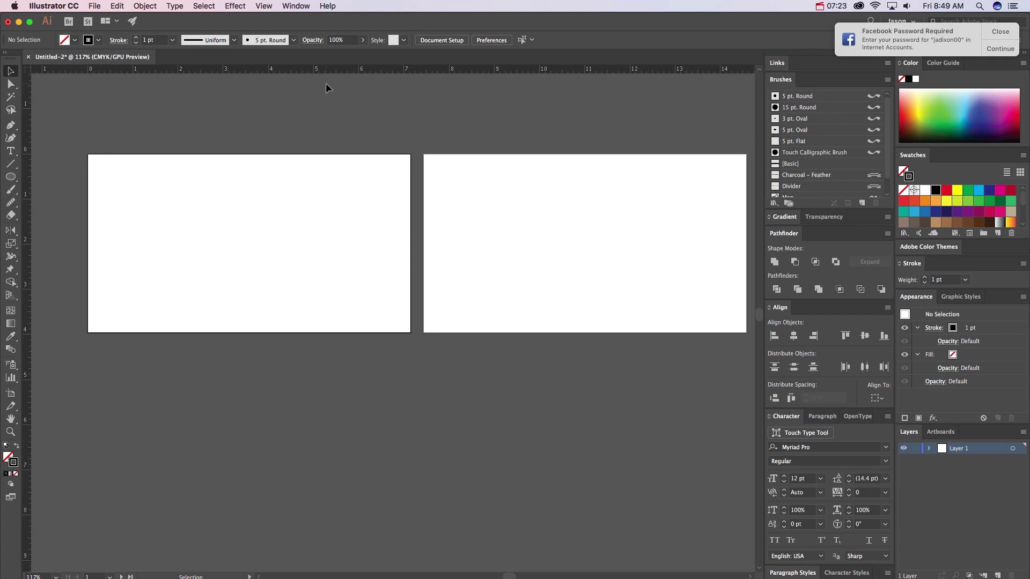
Create a new portrait Letter document of 8.5 by 11 in with three artboards and a bleed around each.
key(a)
key(super+n)
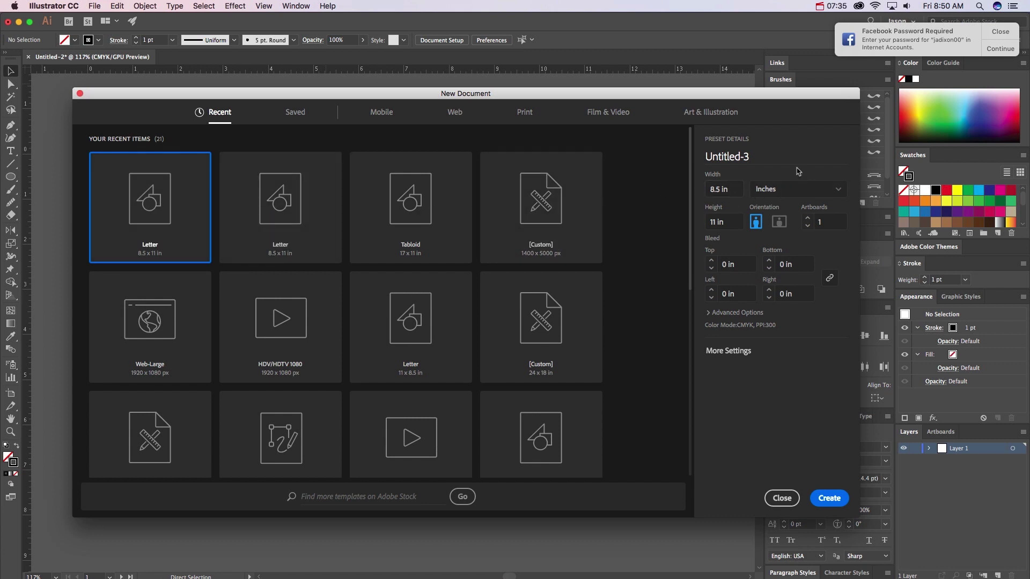
click(808, 218)
click(711, 260)
click(829, 500)
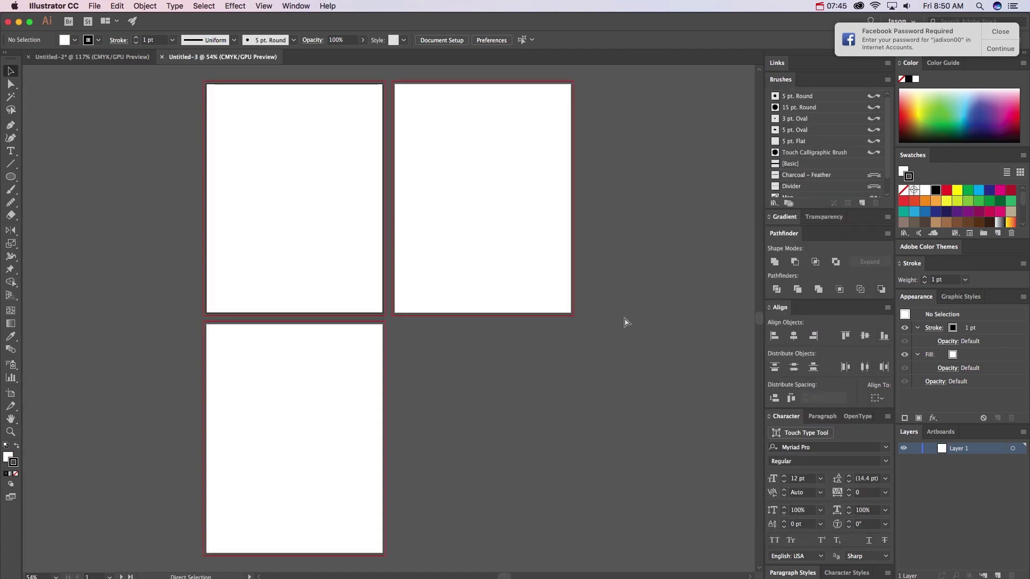
Show the rulers and rename the first artboard as LETTERHEAD.
key(super+r)
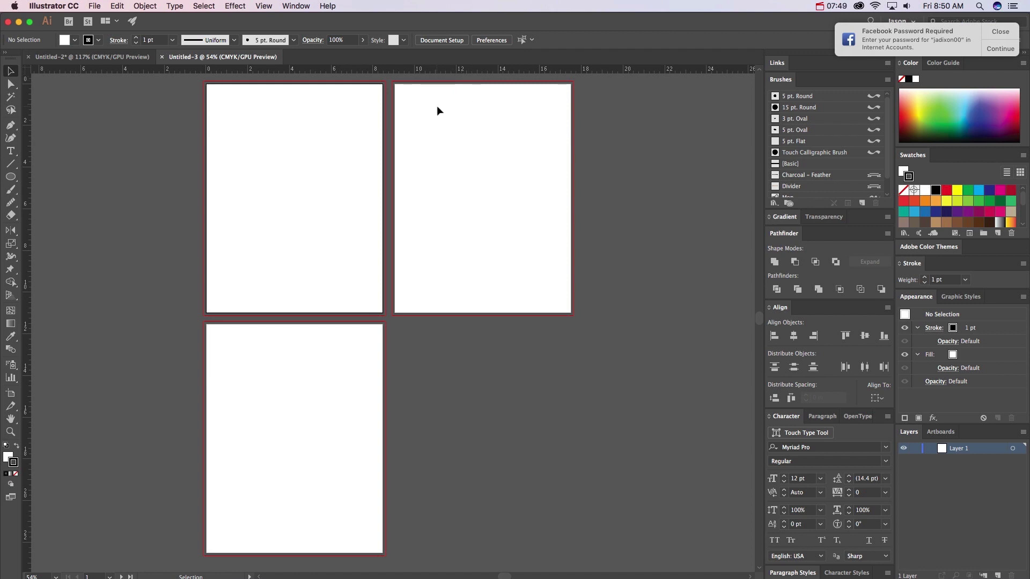
key(shift+o)
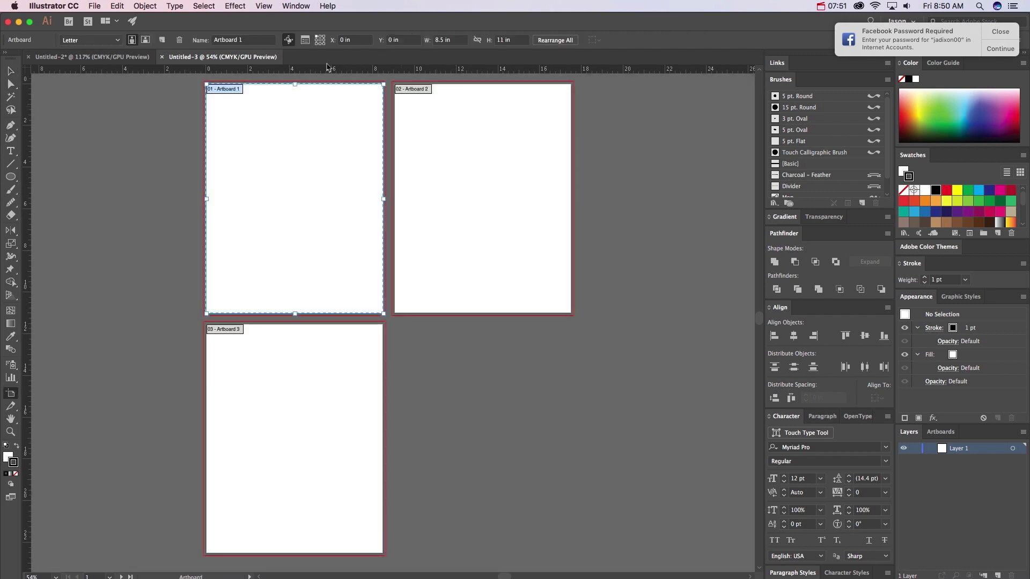
triple_click(245, 39)
key(BackSpace)
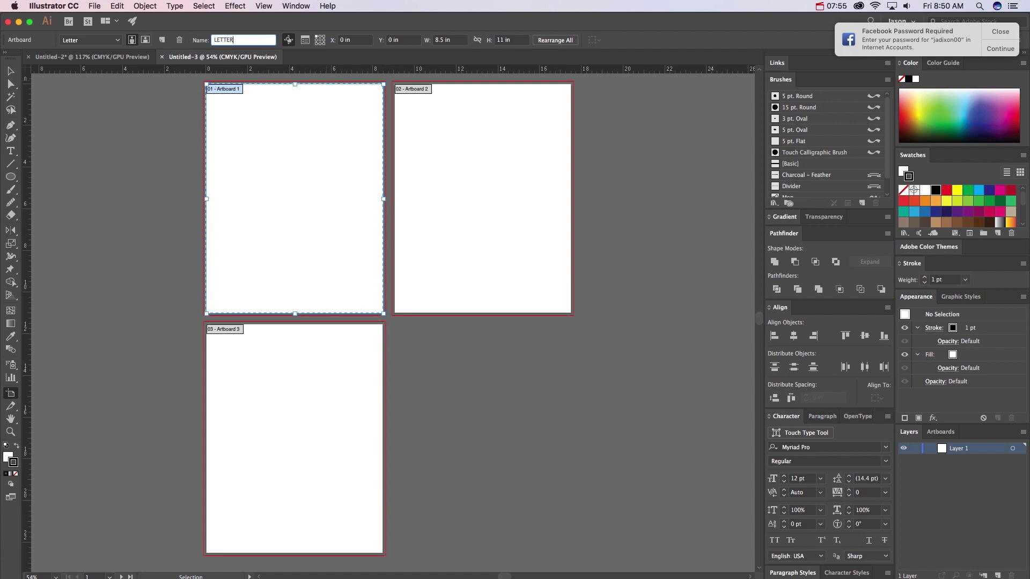
text(LETTERHEAD)
key(Return)
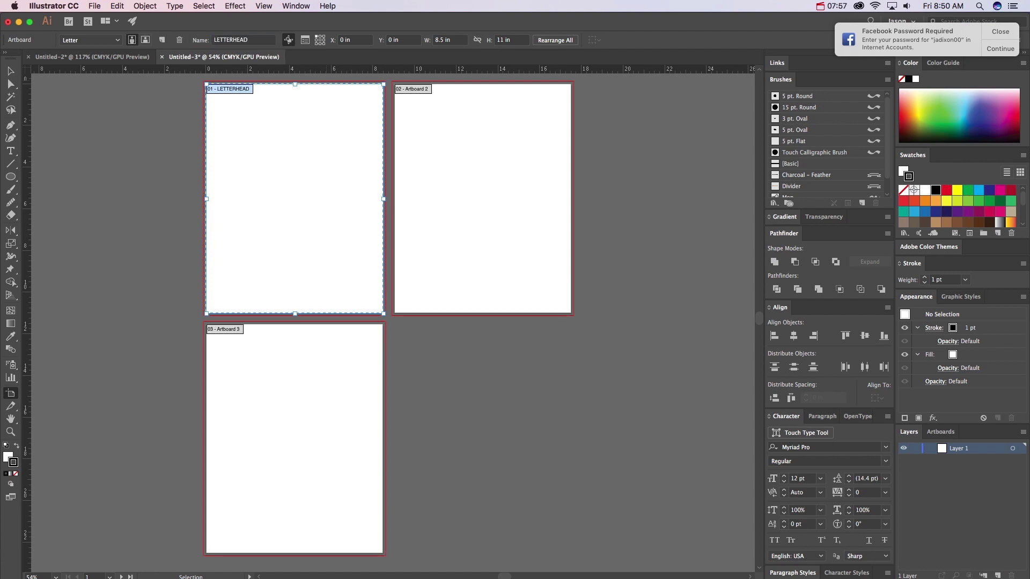
Rename the second artboard as ENVELOPE.
click(448, 130)
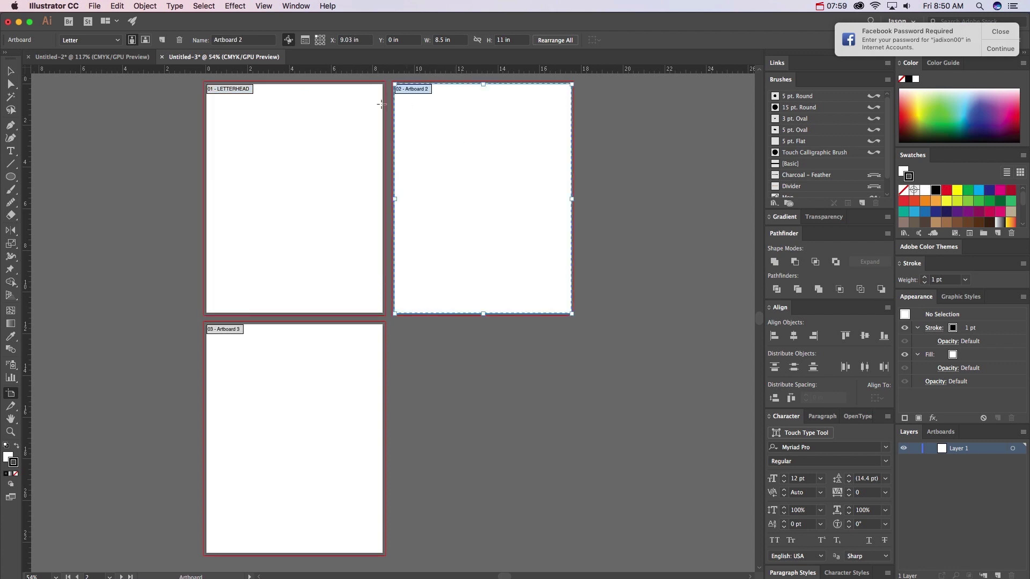
triple_click(244, 39)
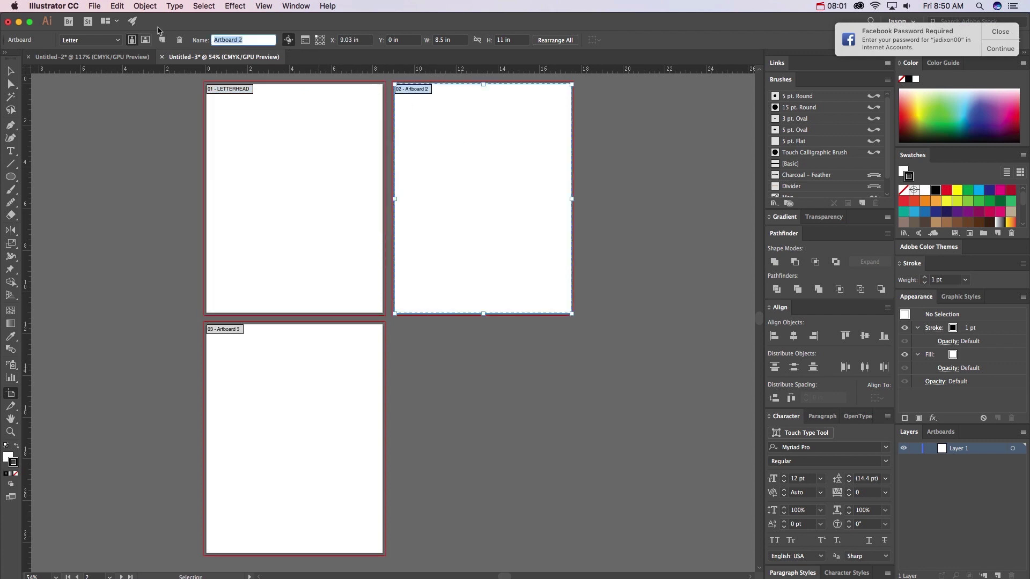
text(ENVELOPE)
key(Return)
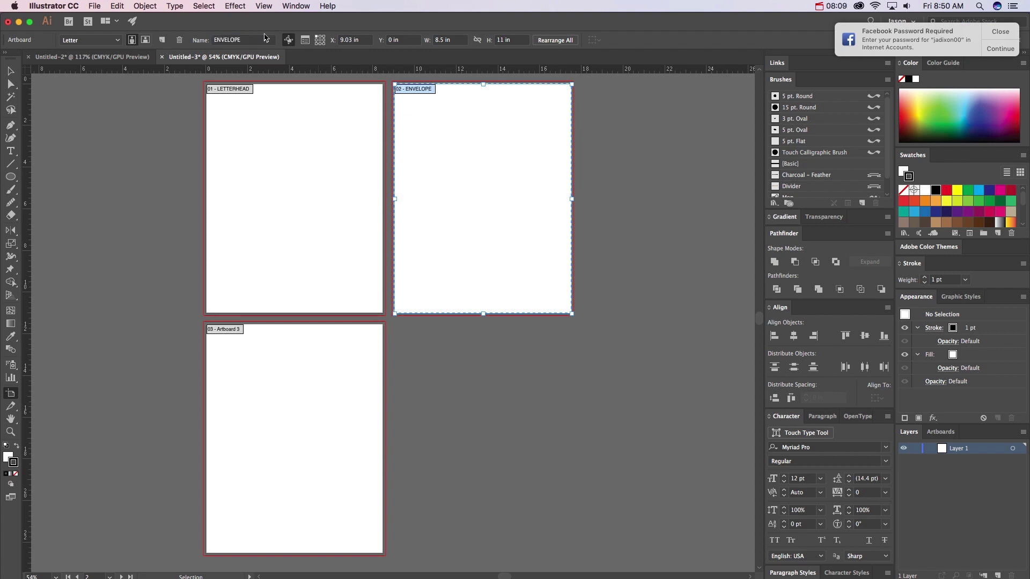
Resize the ENVELOPE artboard to 9.25 in wide and 4.25 in high.
click(452, 41)
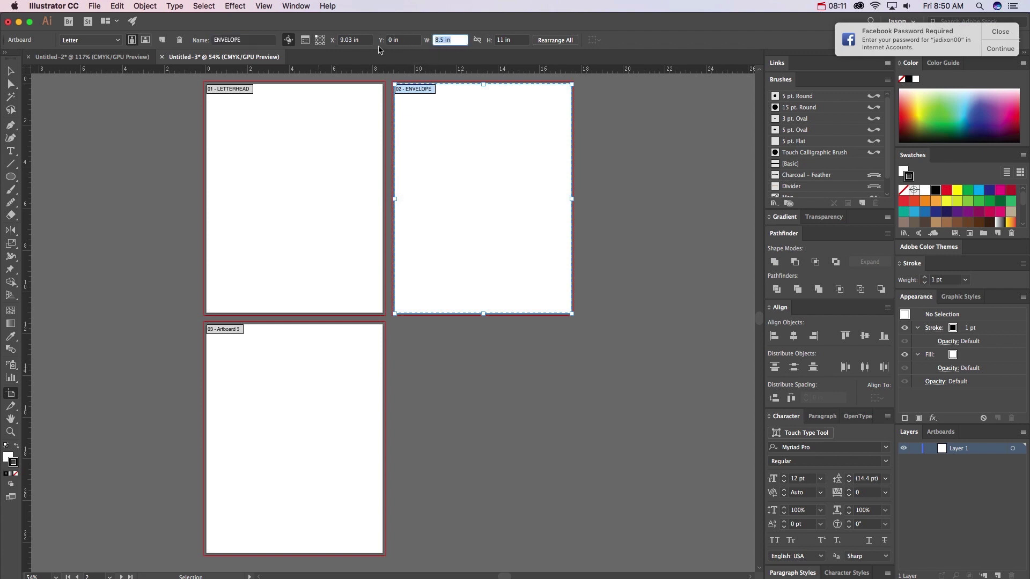
text(9.25)
key(Tab)
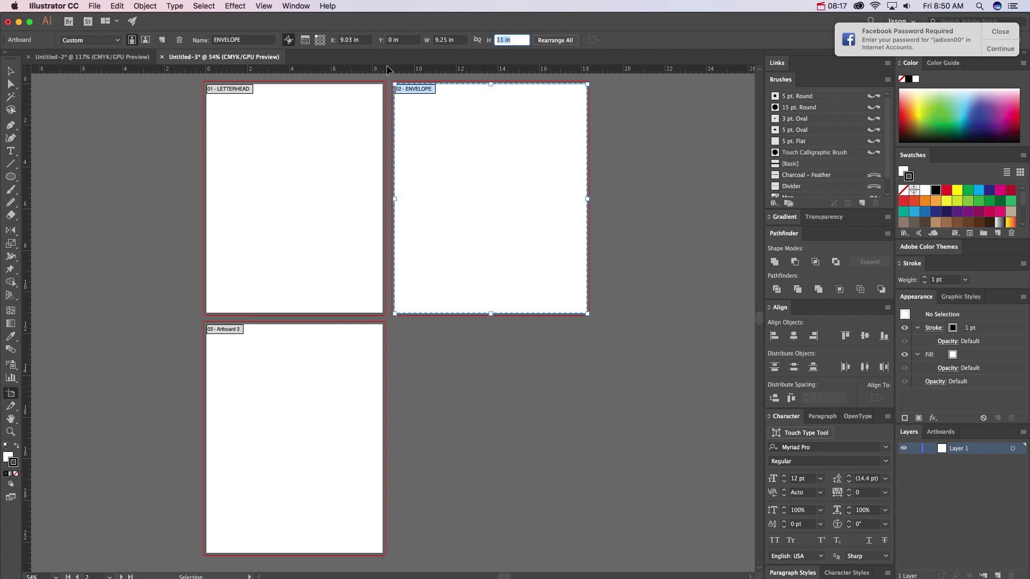
text(4.25)
key(Return)
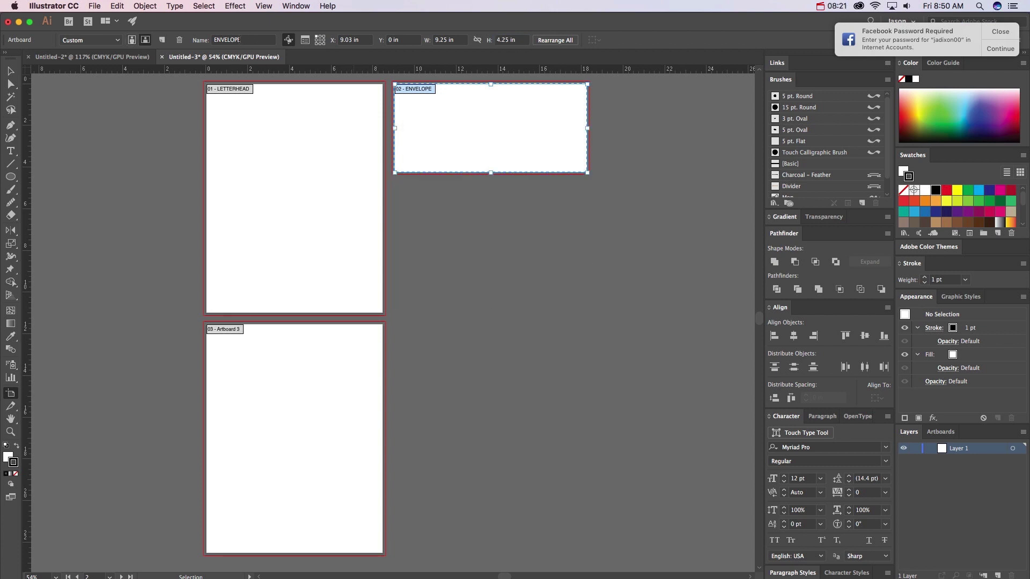
Rename the third artboard as BUSINESSCARD.
click(346, 374)
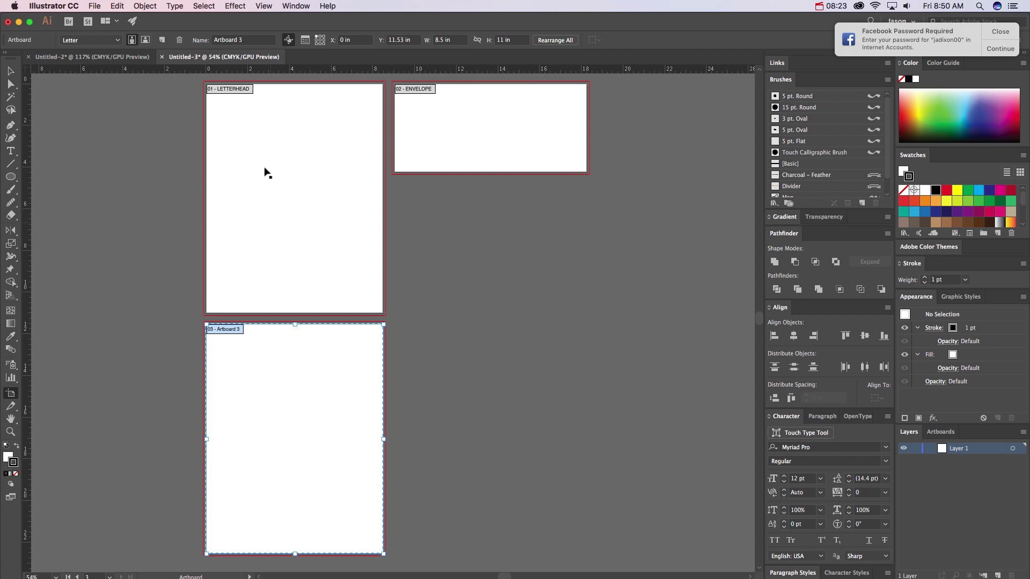
click(230, 40)
text(BLSINESSCARD)
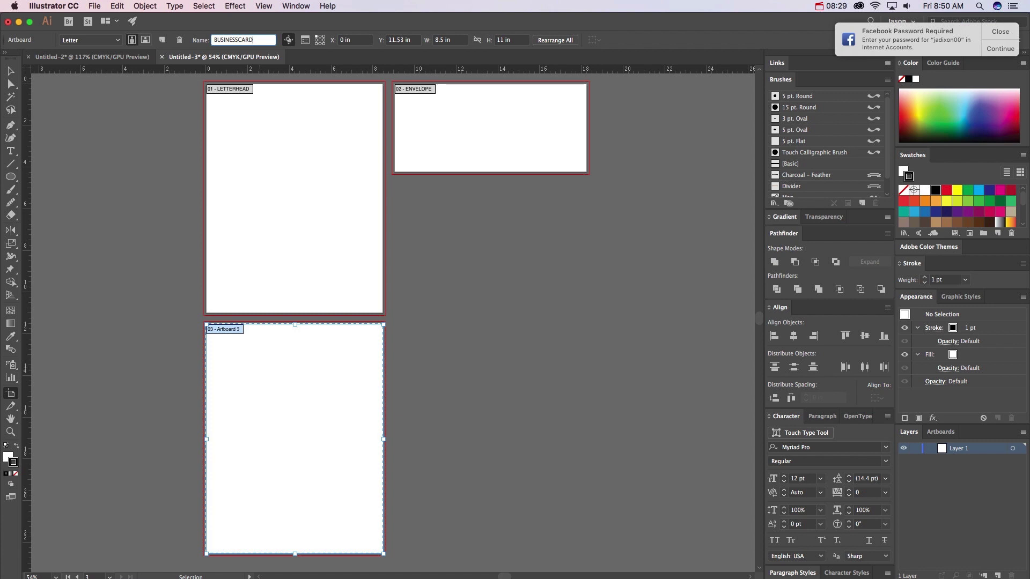
Resize the BUSINESSCARD artboard to 3.5 by 2 in and move it directly below ENVELOPE, at about X 9.08 in, Y 4.76 in.
click(450, 40)
text(3.5)
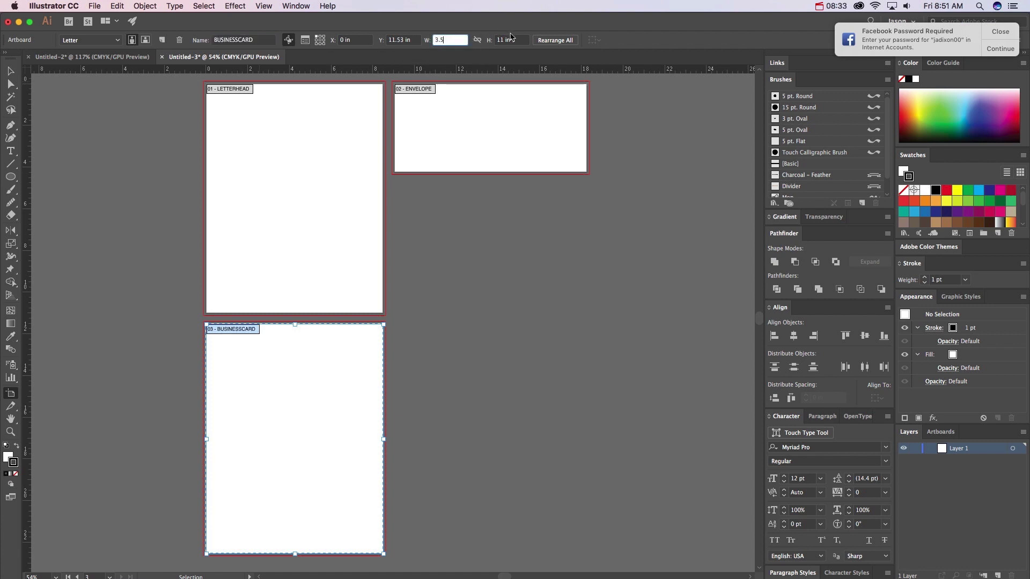
key(Tab)
text(2)
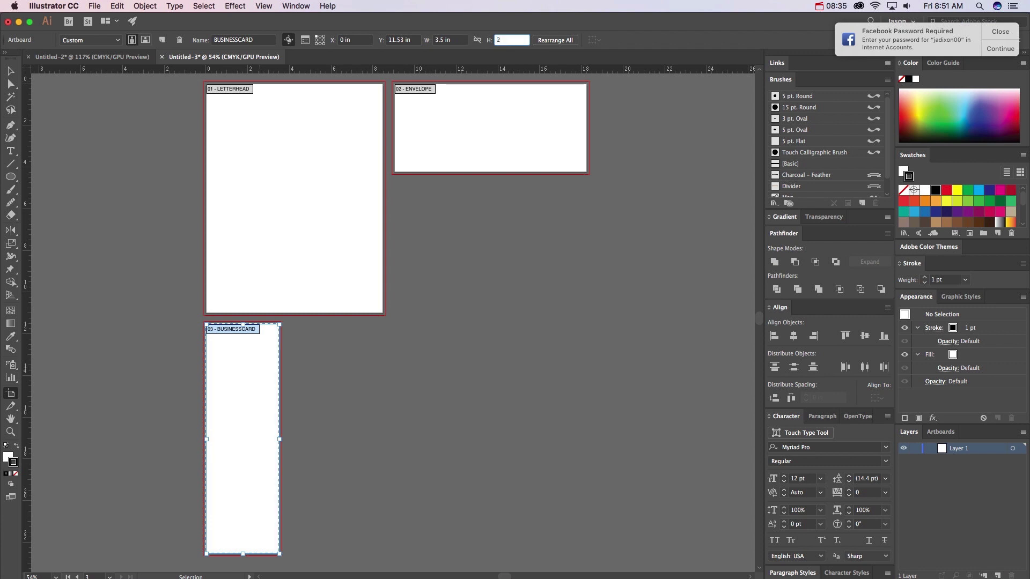
key(Return)
drag(273, 325, 455, 202)
drag(454, 200, 456, 199)
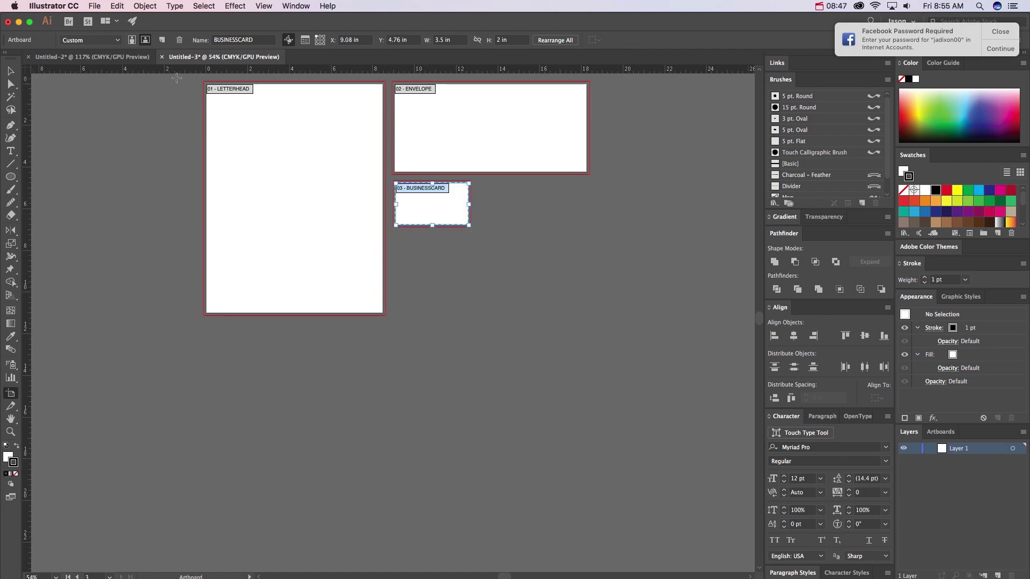
Place margin guides confined to the LETTERHEAD artboard, one just inside each of its four edges.
click(256, 114)
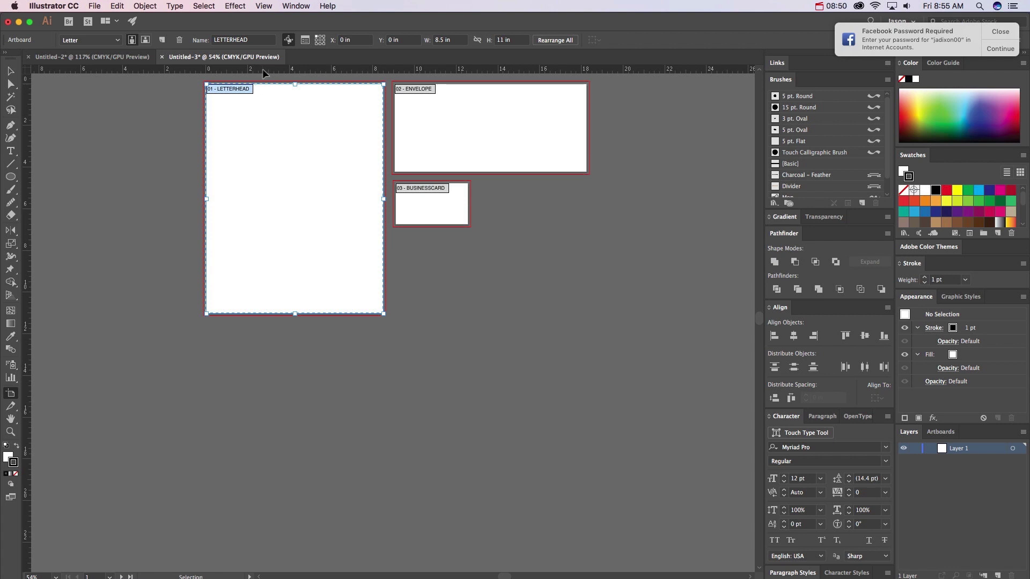
drag(263, 69, 259, 92)
drag(283, 70, 285, 303)
drag(28, 264, 214, 272)
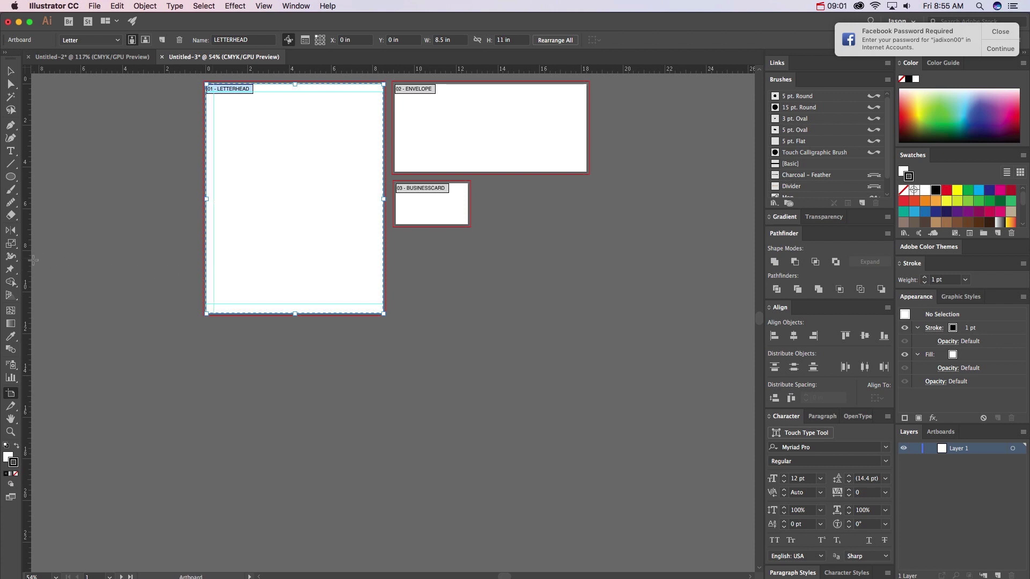
drag(31, 263, 376, 269)
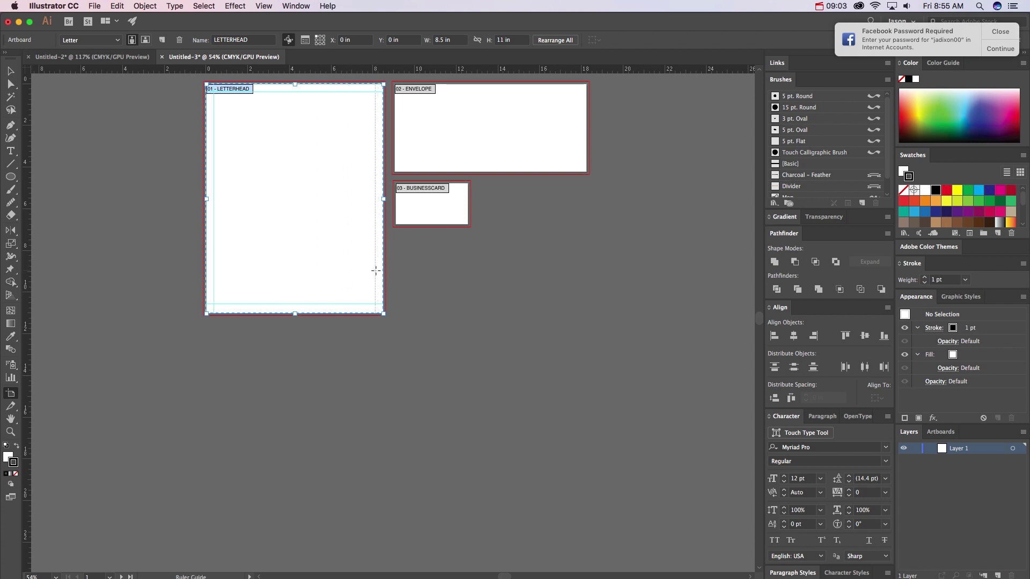
Place margin guides confined to the ENVELOPE artboard, one just inside each of its four edges.
click(478, 92)
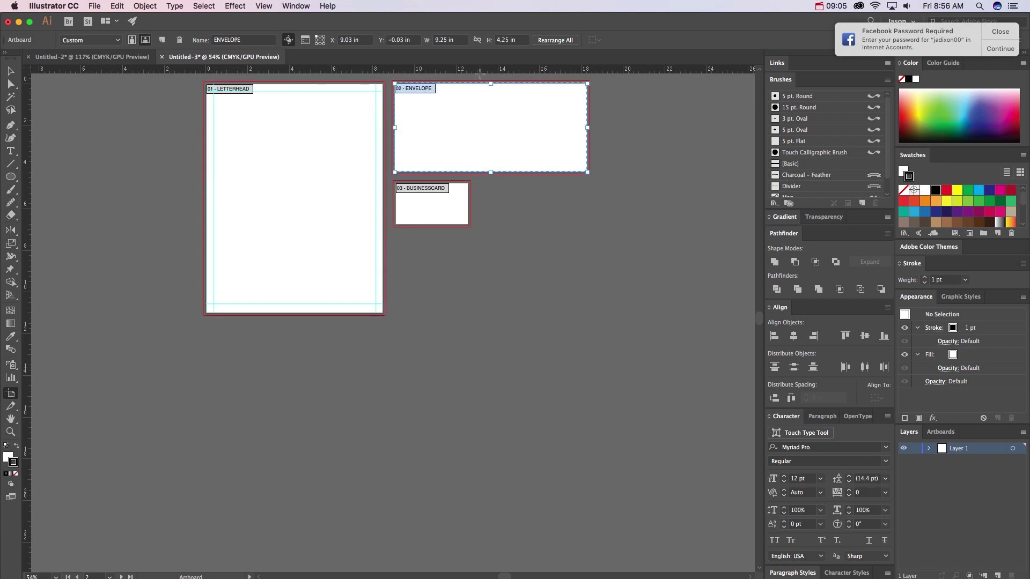
drag(481, 74, 478, 169)
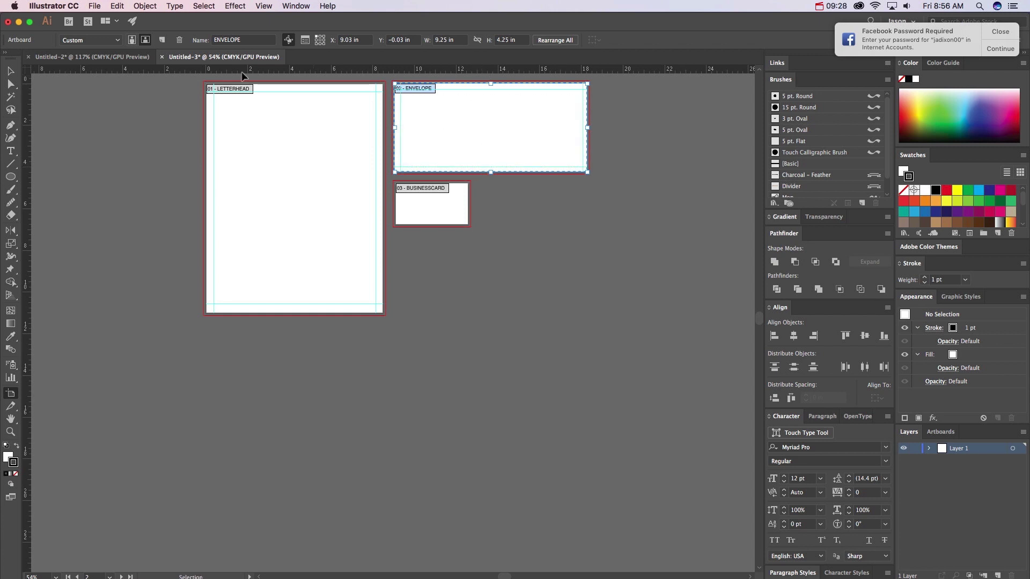
Save the document as an Illustrator template named CORPERATE ID on the Desktop.
click(94, 6)
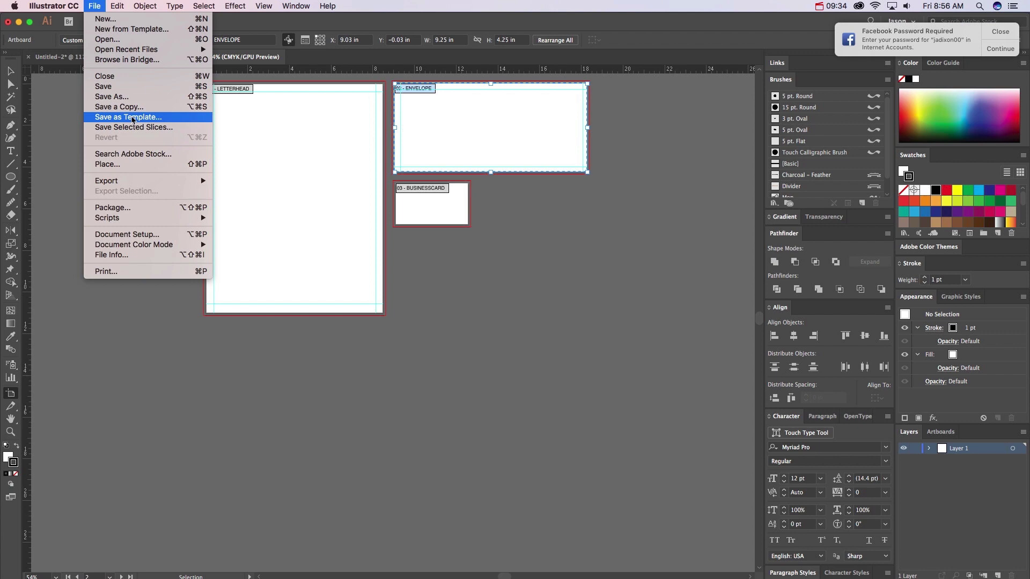
click(132, 118)
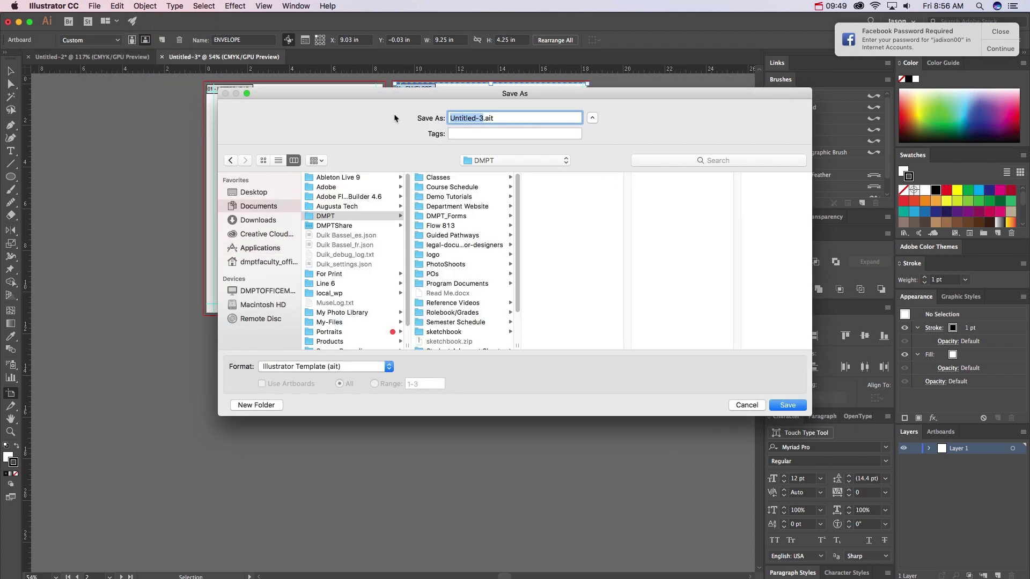
text(CORPERATE ID)
click(262, 193)
click(799, 407)
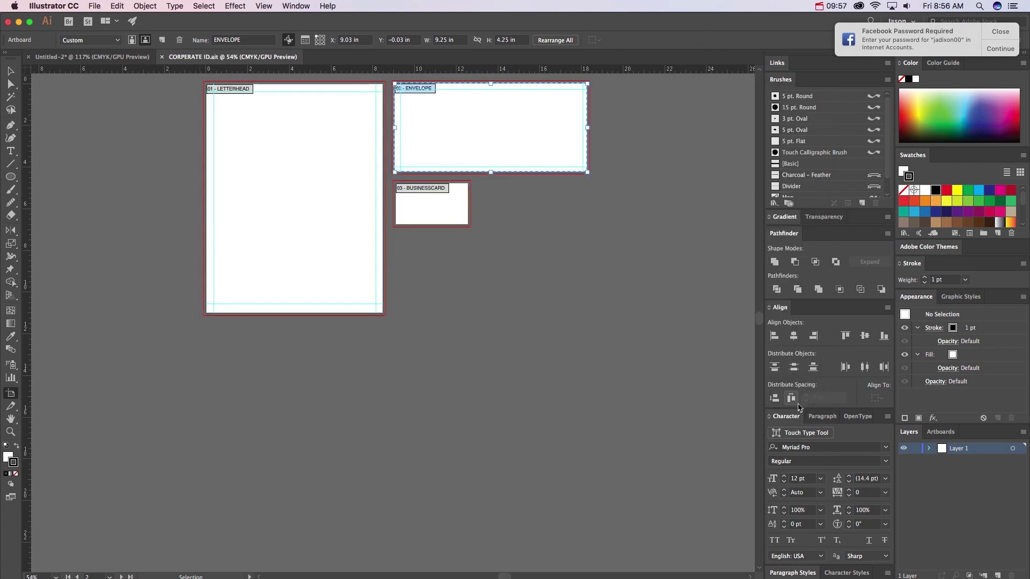
Create a new document from the CORPERATE ID.ait template on the Desktop.
click(98, 7)
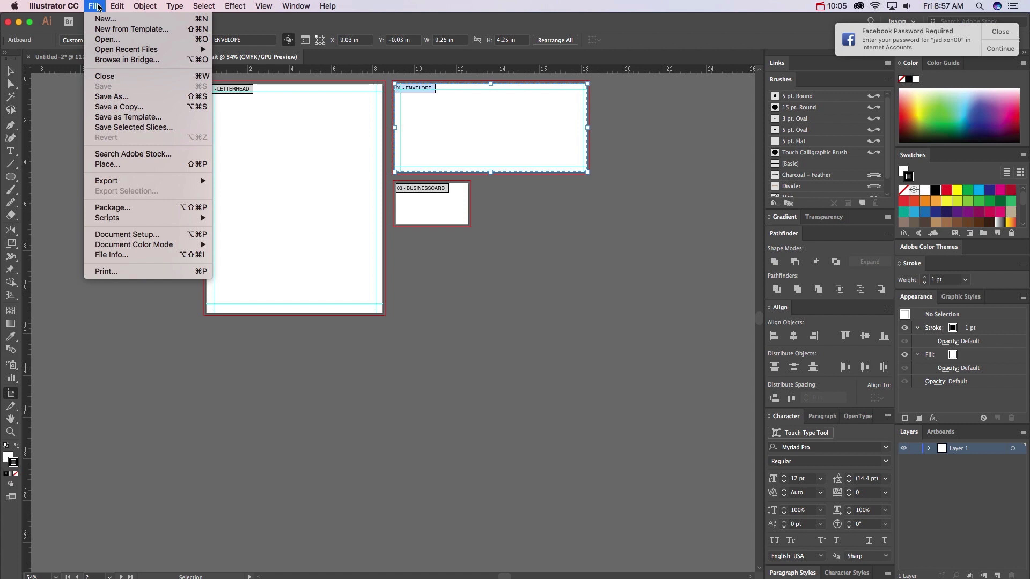
click(119, 29)
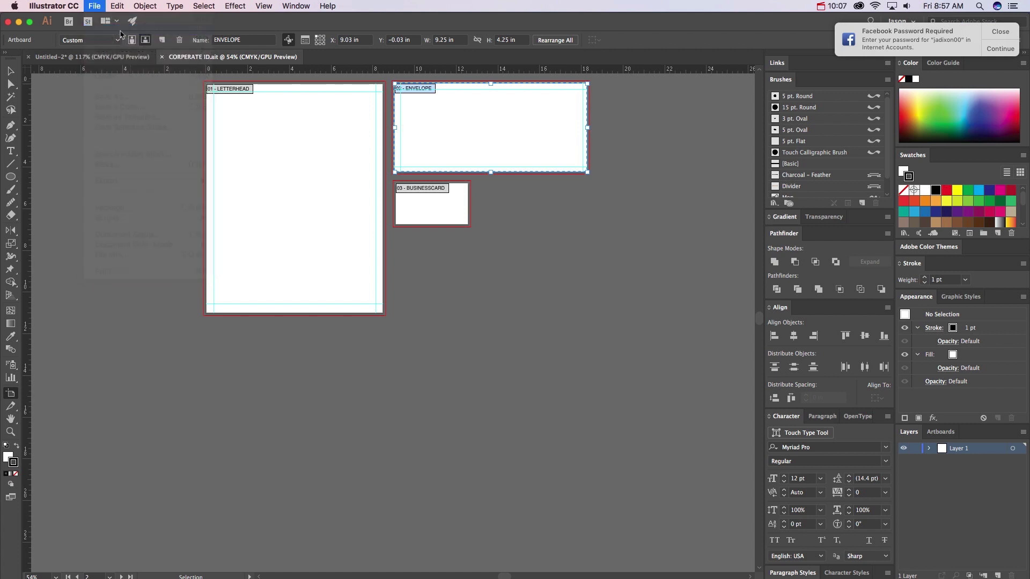
click(348, 140)
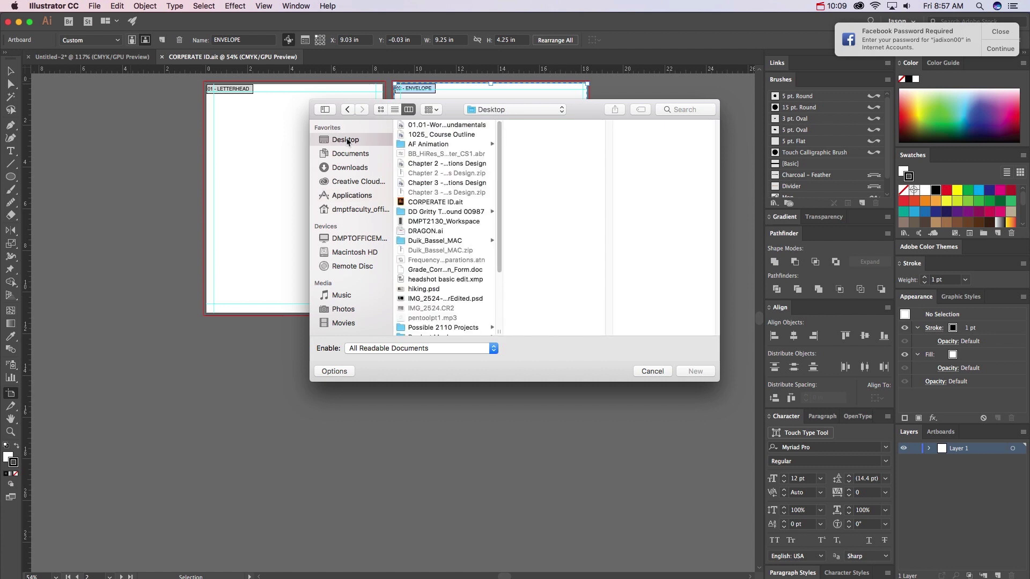
click(443, 203)
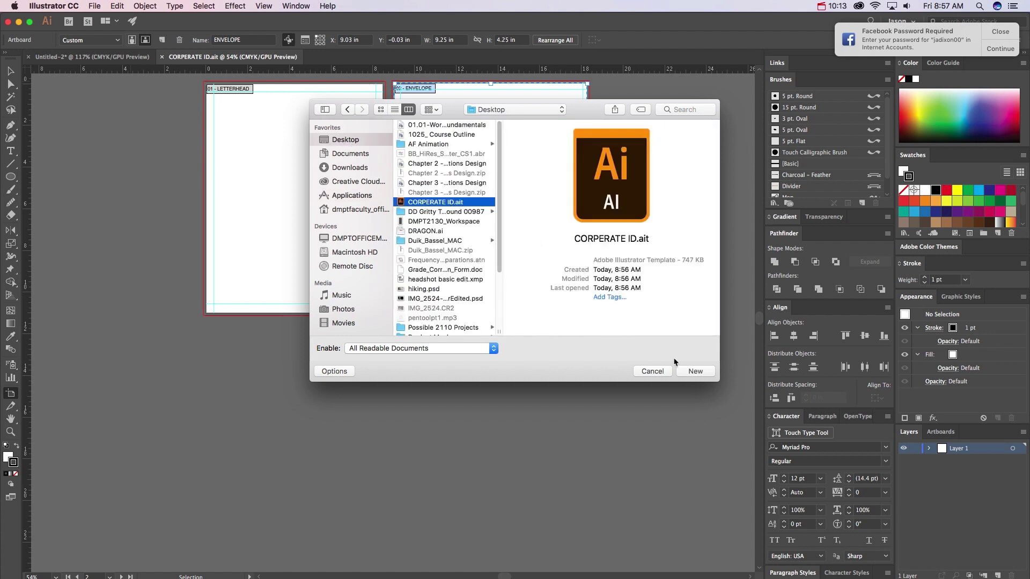
click(695, 371)
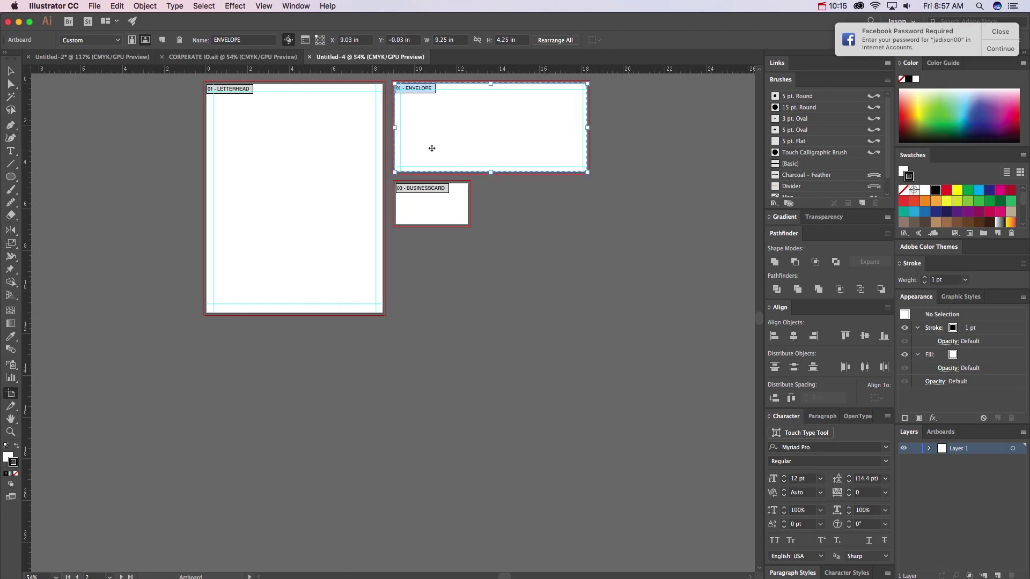
key(v)
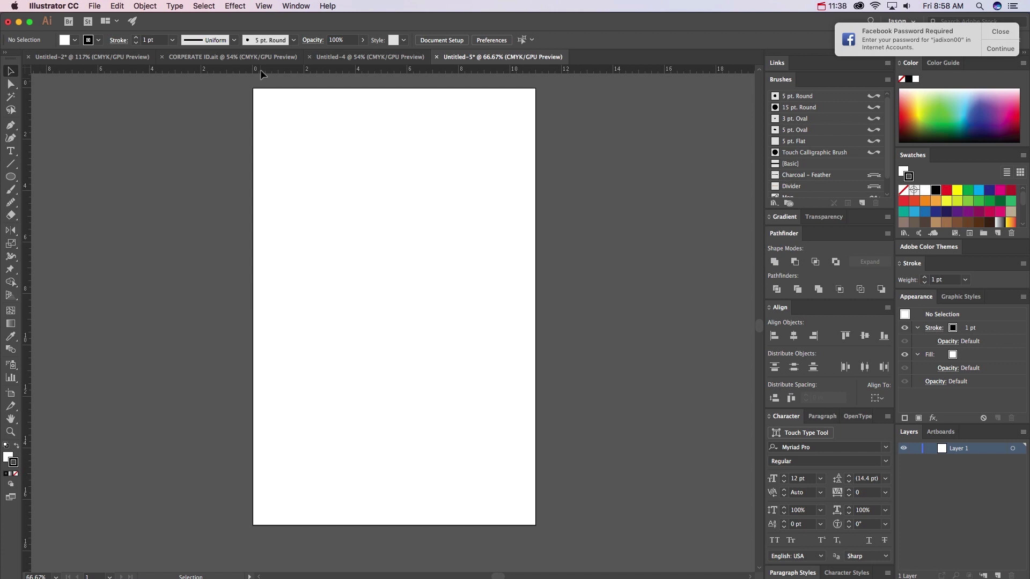
Draw a rectangle 10 in wide and 16 in high with a black fill and no stroke.
drag(11, 177, 42, 179)
click(269, 175)
drag(138, 76, 214, 150)
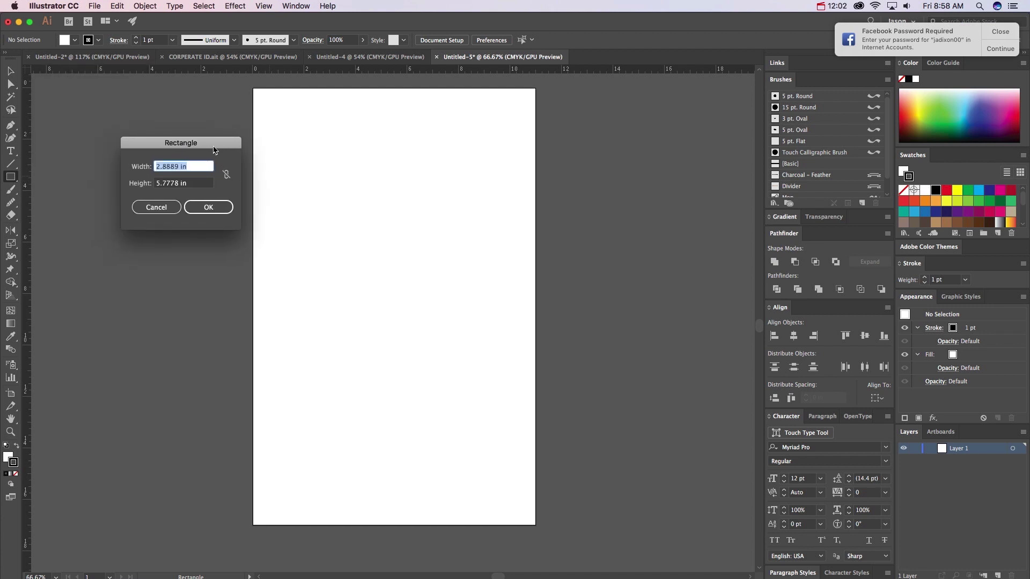
click(225, 174)
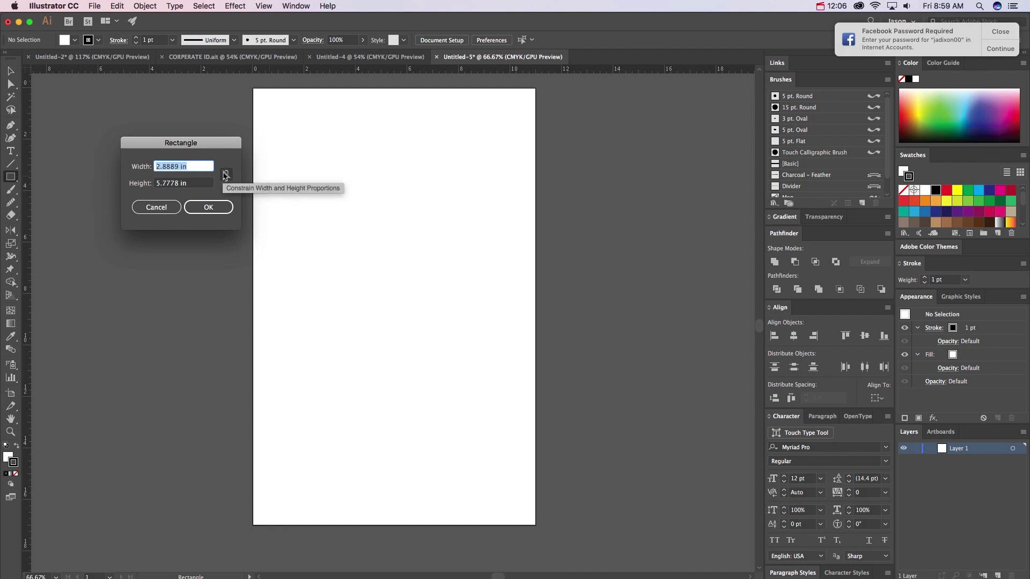
text(10)
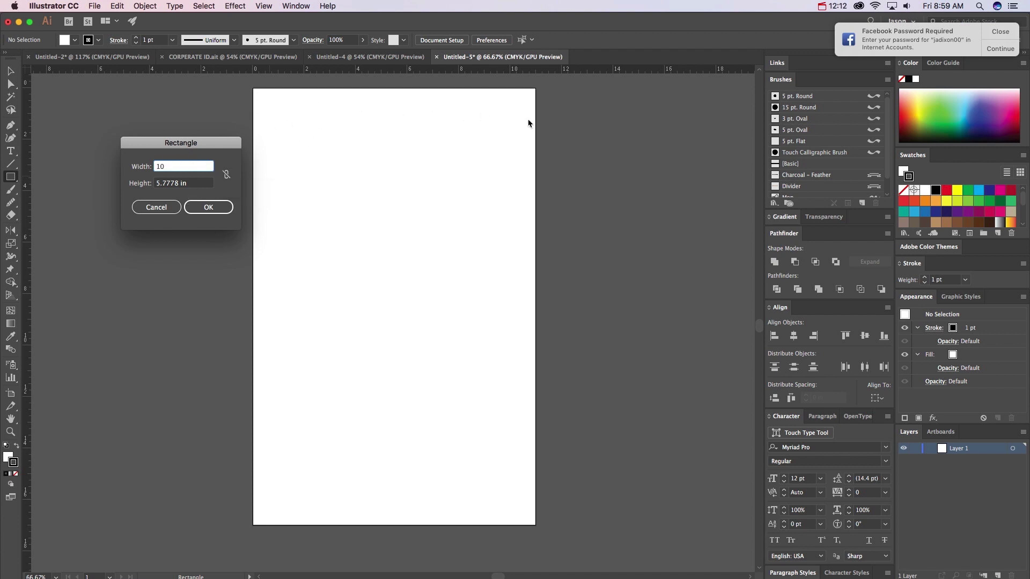
key(Tab)
text(1)
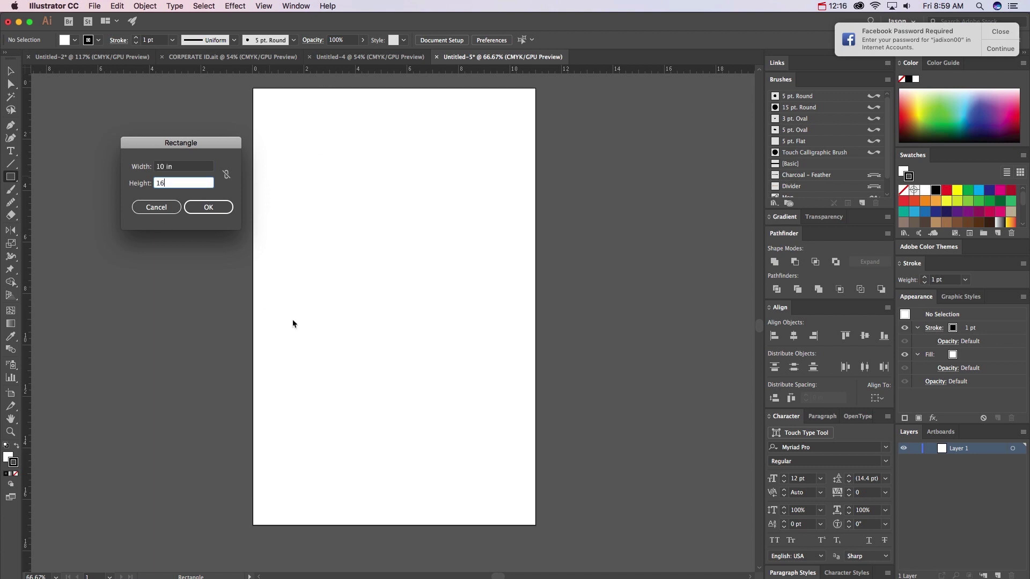
click(224, 208)
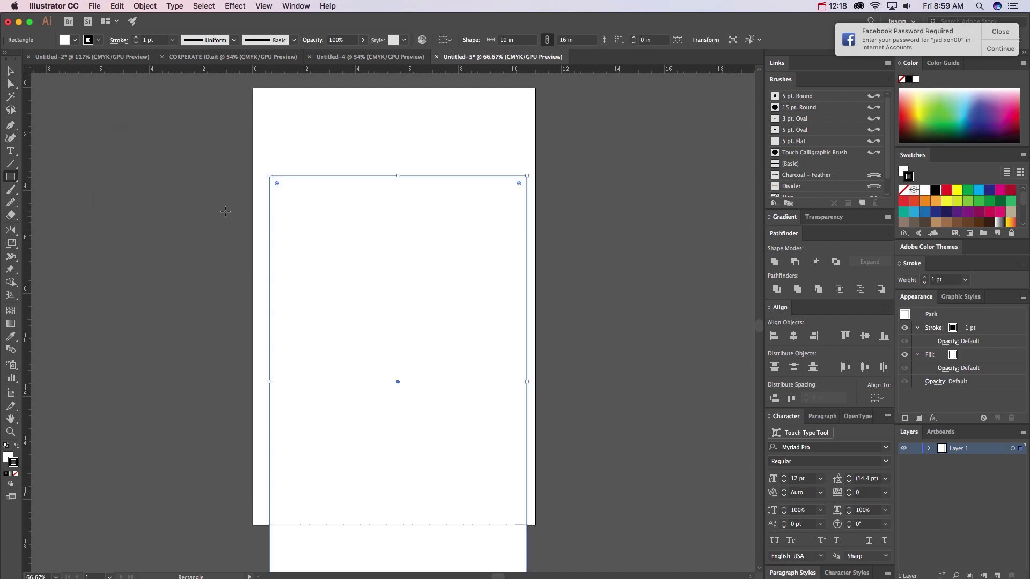
key(shift+x)
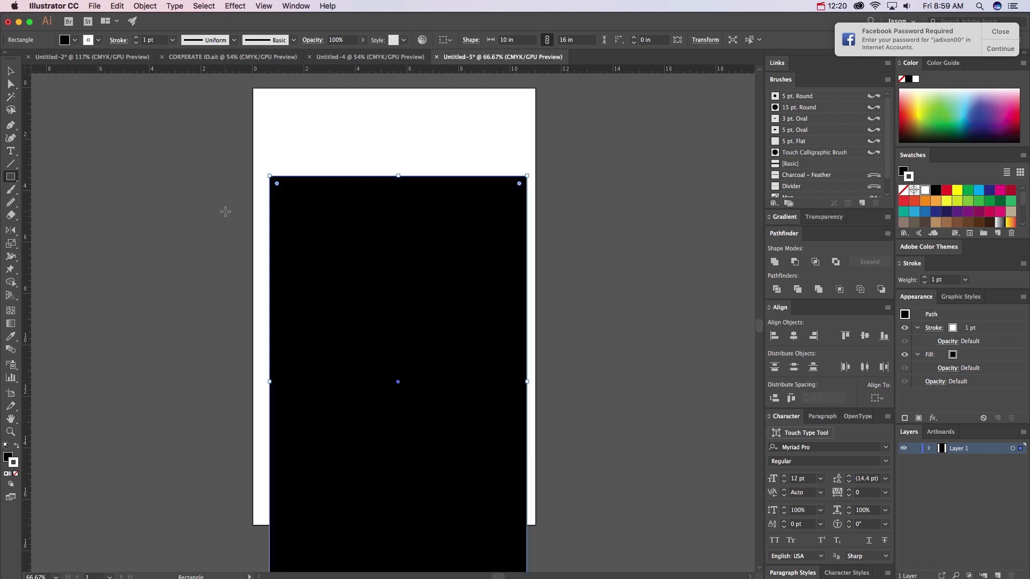
key(slash)
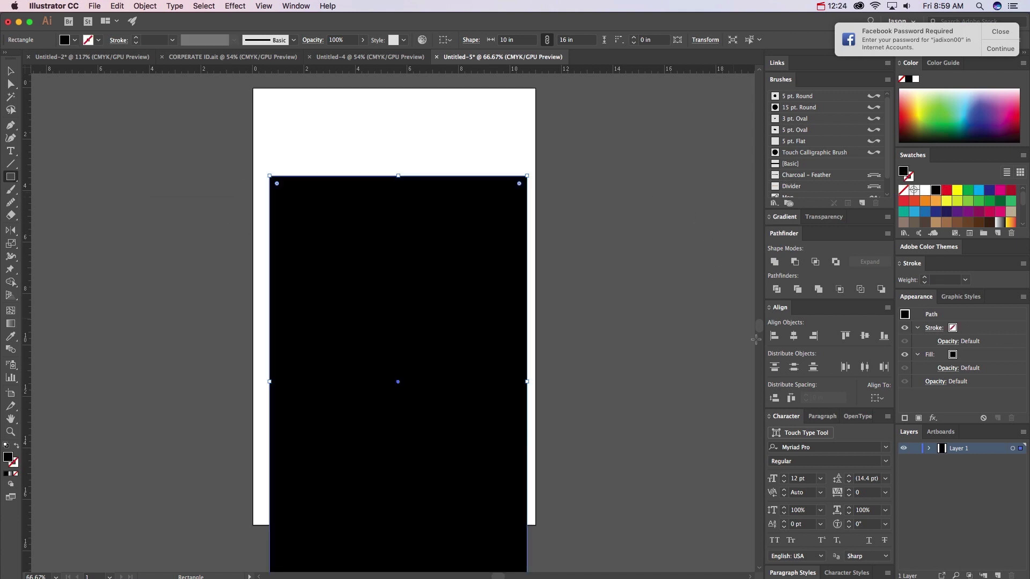
Center the rectangle horizontally and vertically on the artboard.
click(881, 399)
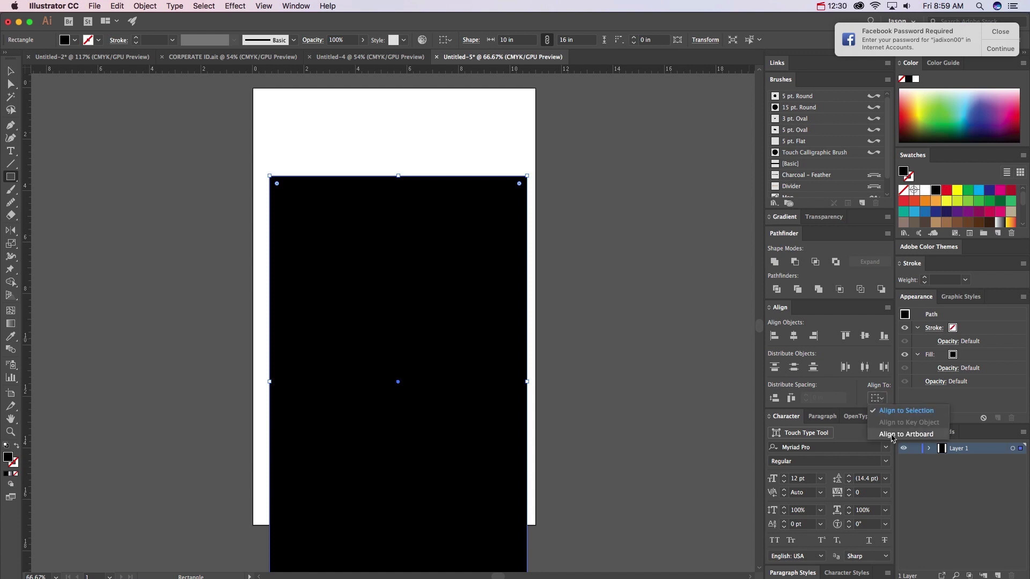
click(892, 435)
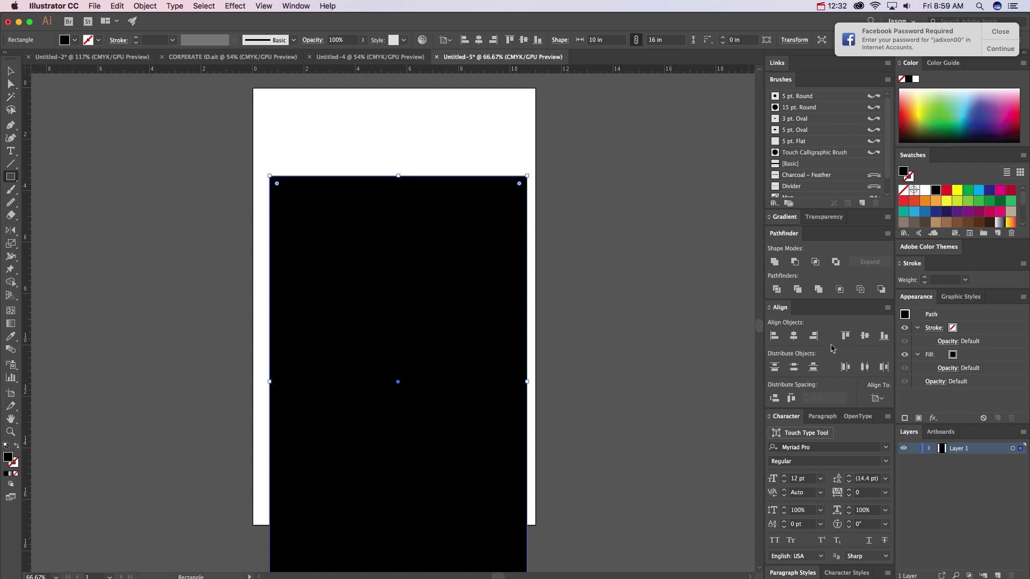
click(795, 336)
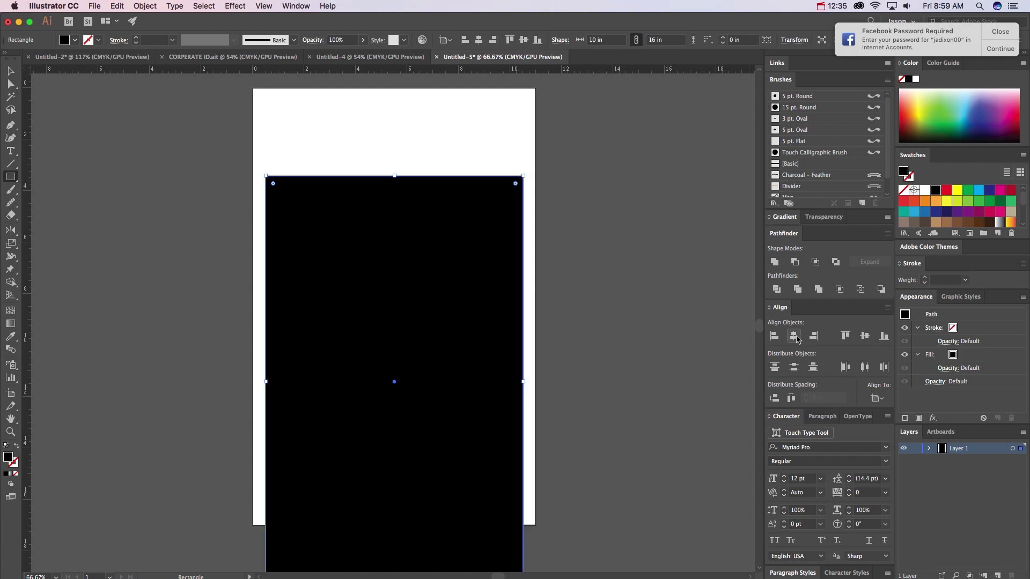
click(864, 336)
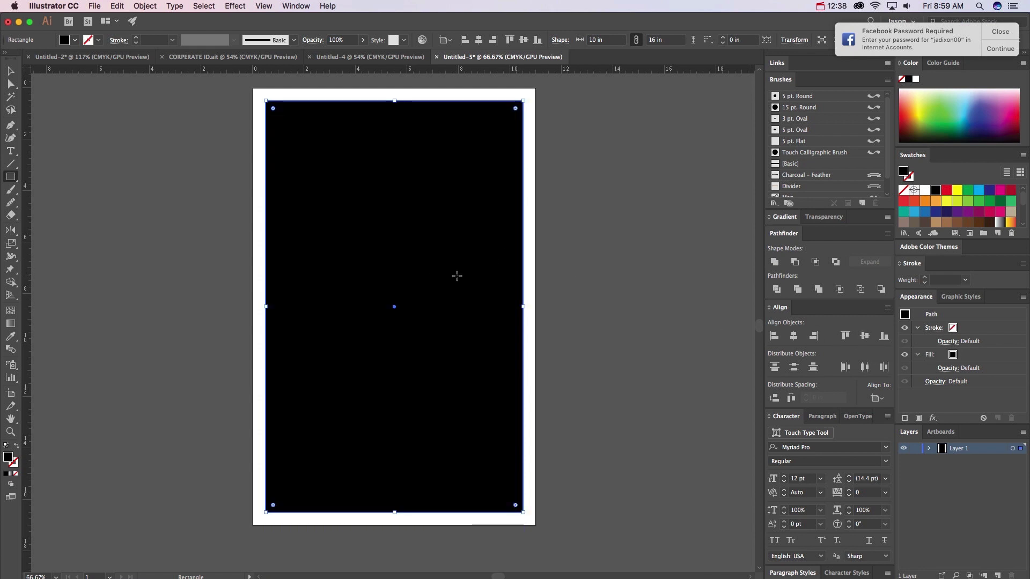
Open Split Into Grid for the rectangle with the preview enabled and set the number of rows to 20.
click(151, 8)
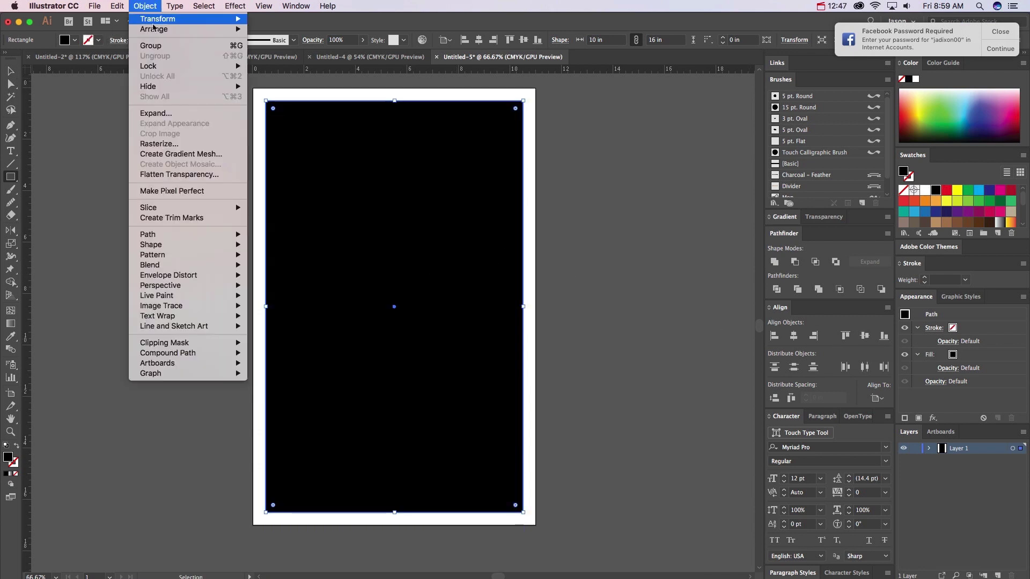
mouse_move(162, 236)
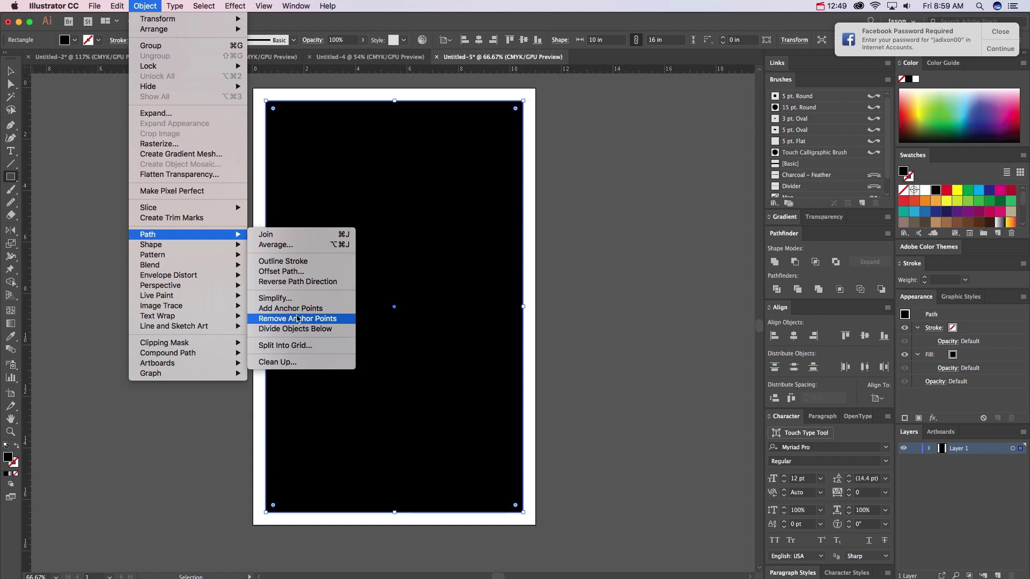
click(285, 346)
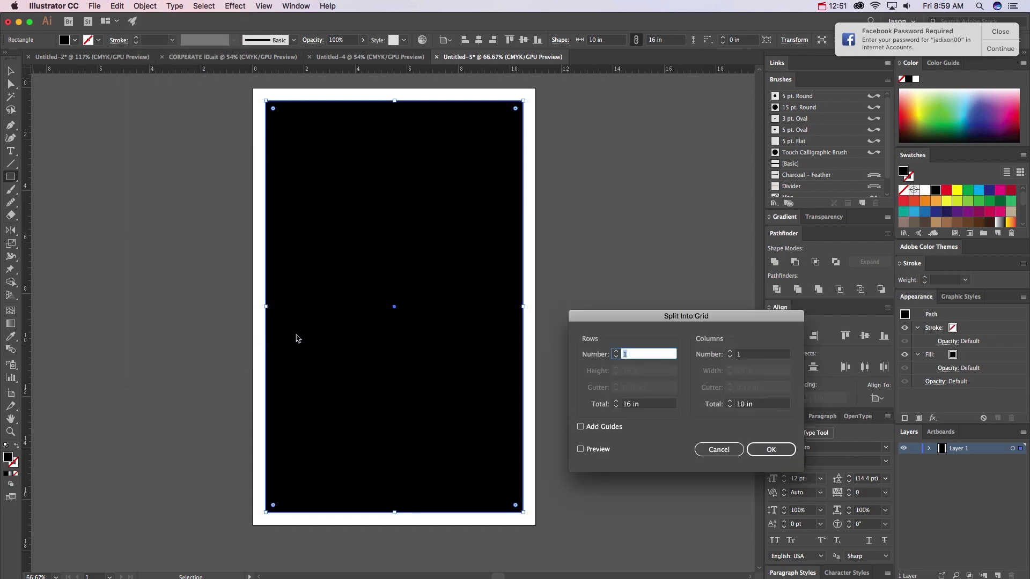
click(580, 450)
drag(610, 316, 587, 167)
click(592, 203)
click(592, 203)
click(592, 203)
click(592, 204)
click(592, 204)
click(592, 203)
click(592, 203)
click(592, 204)
click(592, 203)
click(592, 203)
click(592, 203)
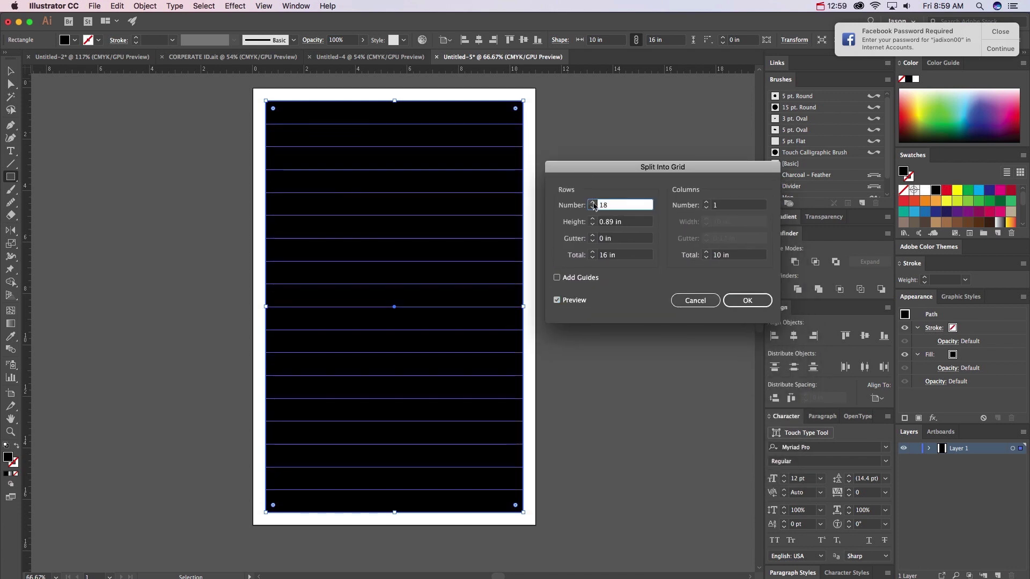
click(592, 203)
click(592, 203)
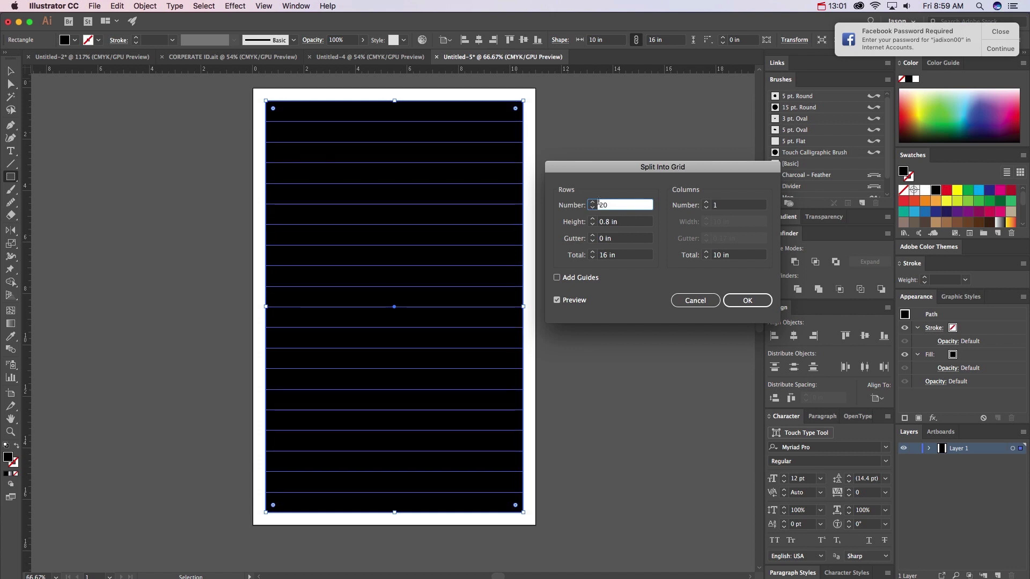
Set the number of columns in the grid split to 12.
click(706, 204)
click(706, 203)
click(706, 203)
click(706, 203)
click(706, 203)
click(706, 204)
click(705, 203)
click(705, 203)
click(706, 203)
click(705, 203)
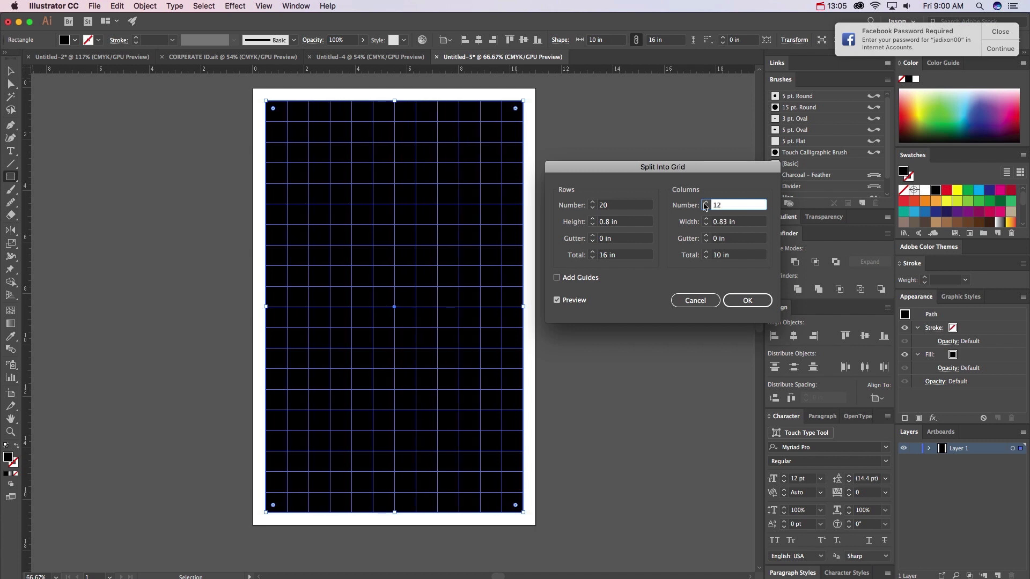
Apply the grid split with row and column gutters of 0 in and convert the cells into guides.
click(707, 236)
click(705, 241)
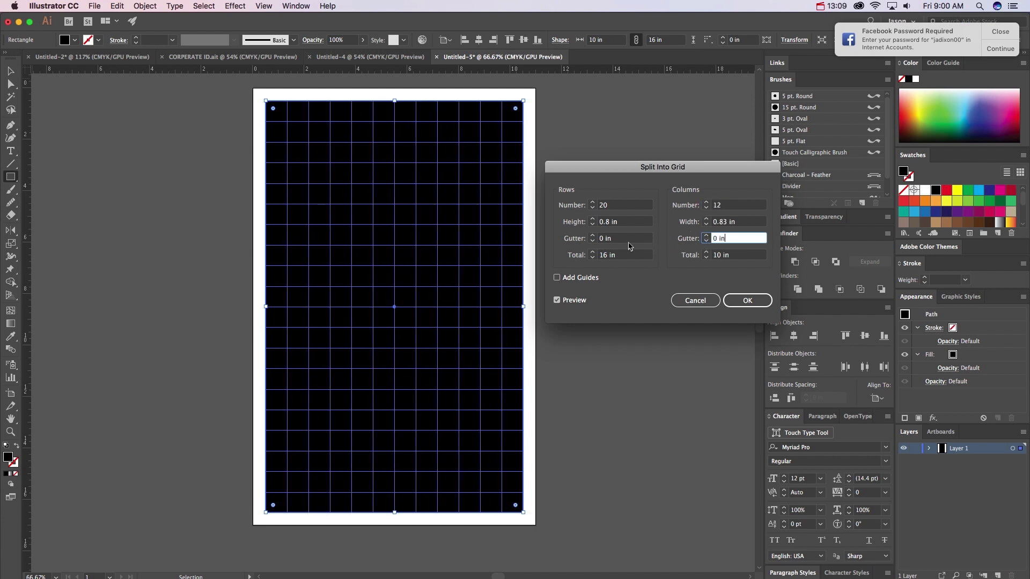
click(592, 236)
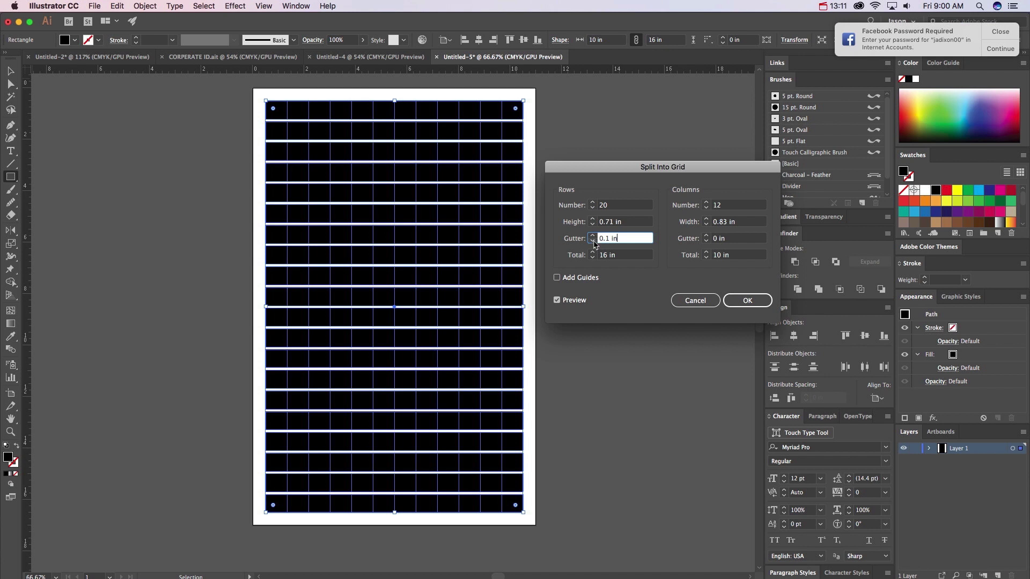
click(592, 241)
click(739, 305)
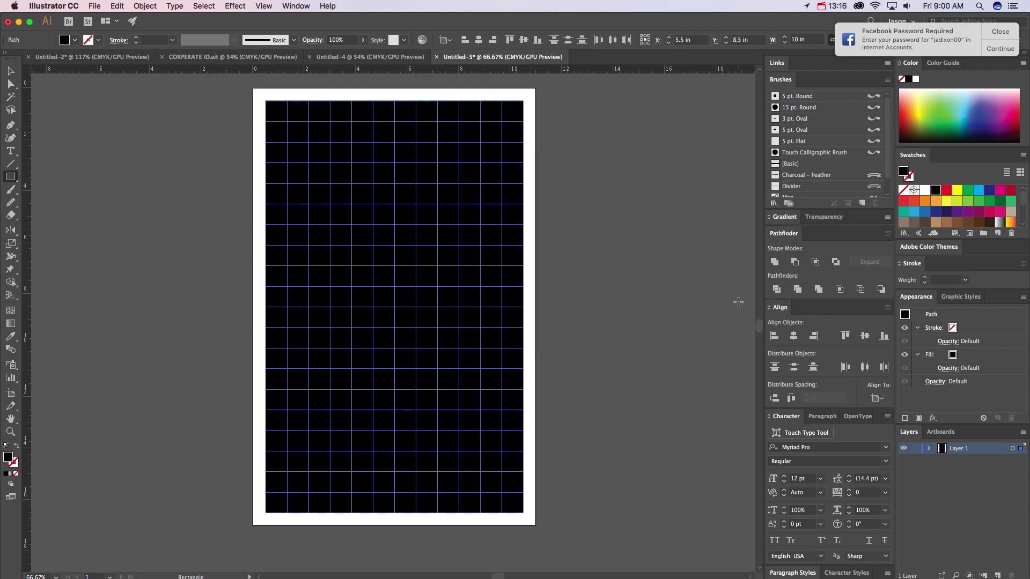
key(super+5)
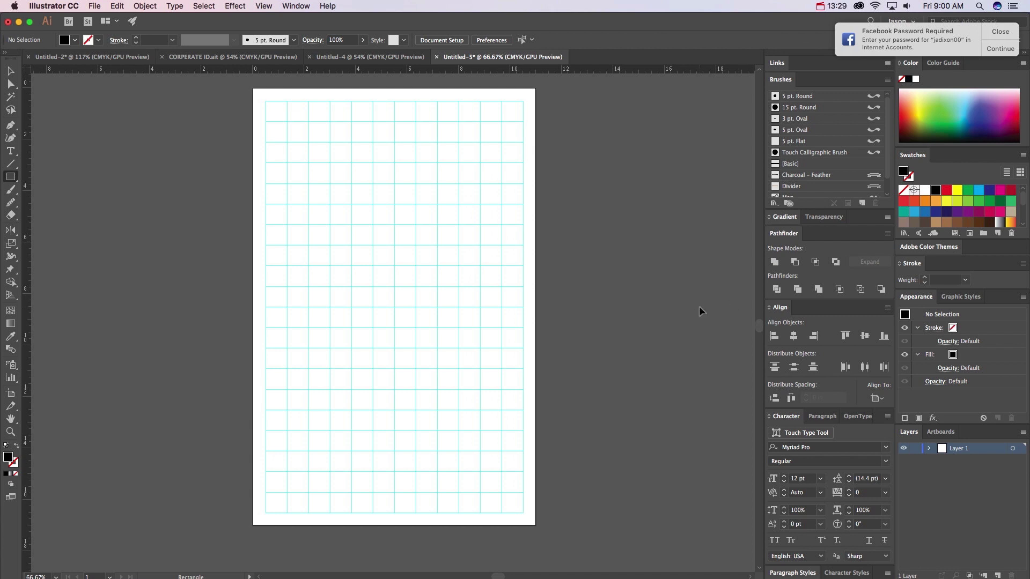
Add a second Tabloid artboard, 11 by 17 in, beside the one with the grid guides.
key(super+minus)
drag(589, 339, 481, 324)
drag(456, 326, 454, 326)
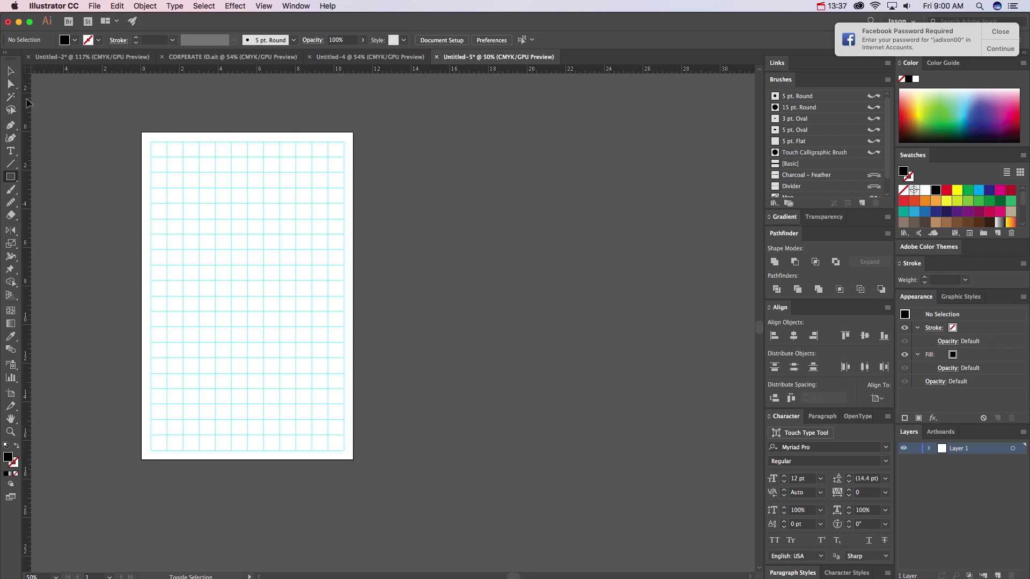
key(shift+o)
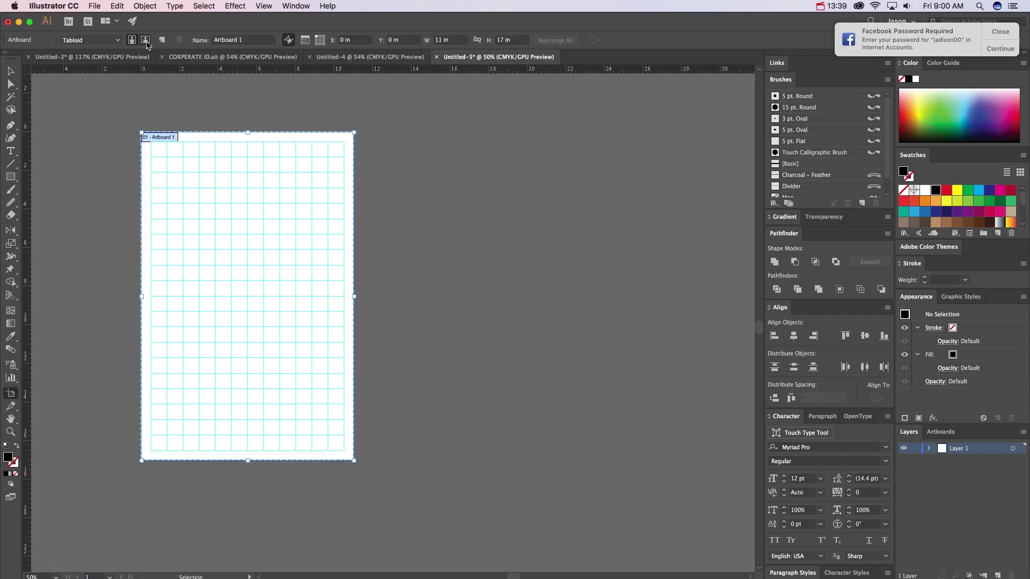
click(163, 40)
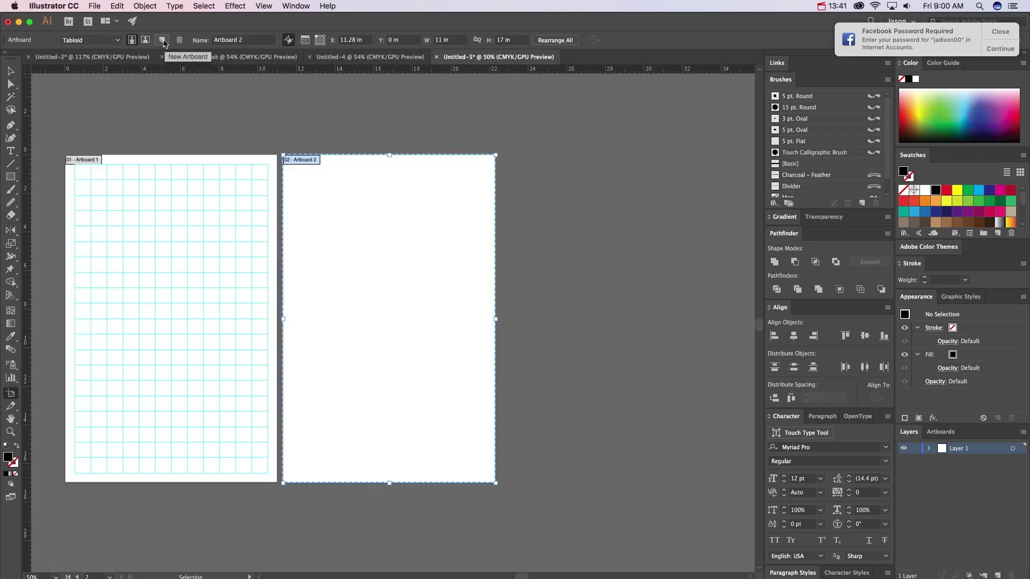
Add a third and a fourth Tabloid artboard, 11 by 17 in, in line with the first two.
click(162, 40)
click(163, 40)
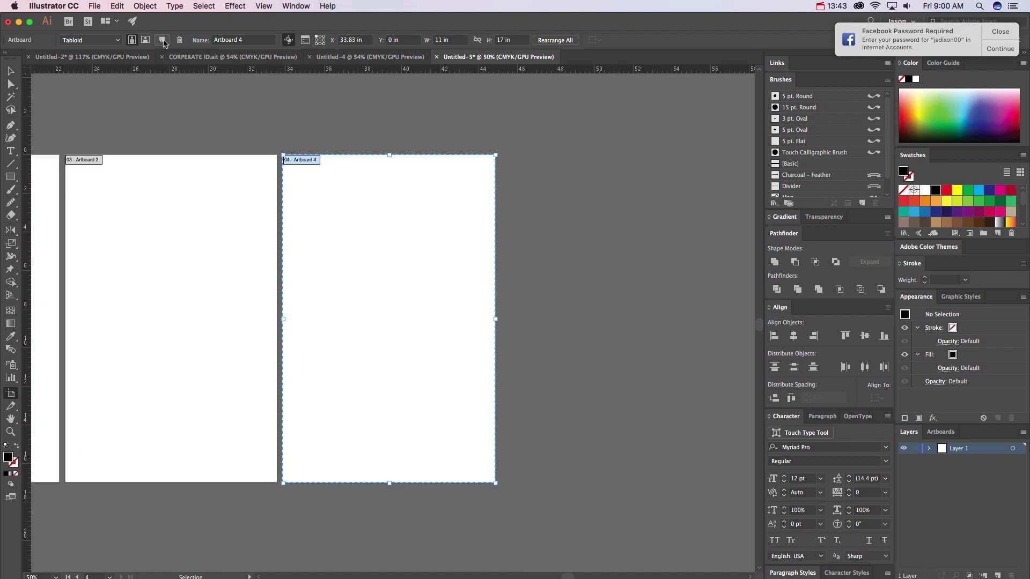
click(10, 70)
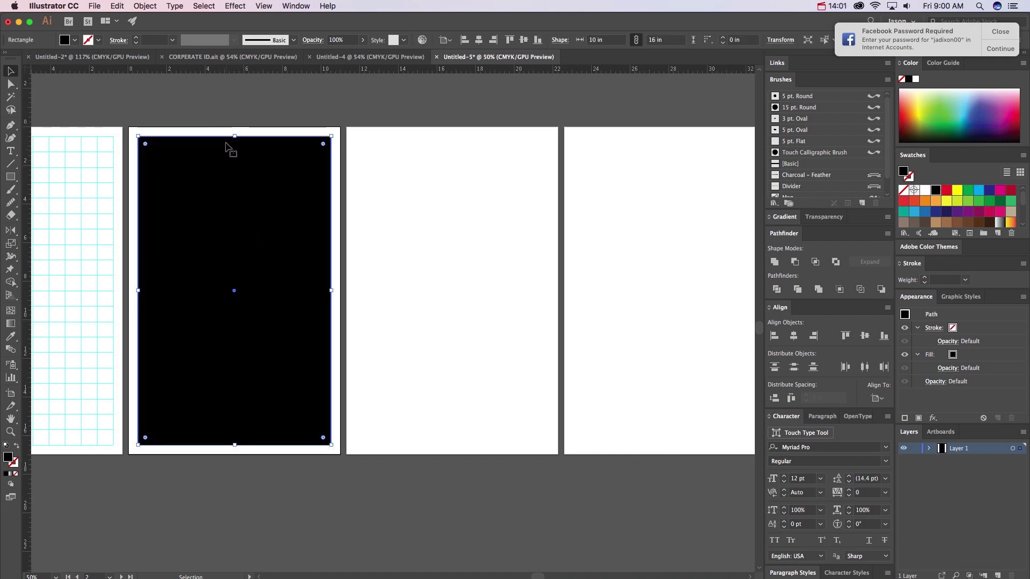
Open Split Into Grid for the second artboard's rectangle with the preview enabled and set the number of rows to 8.
click(152, 7)
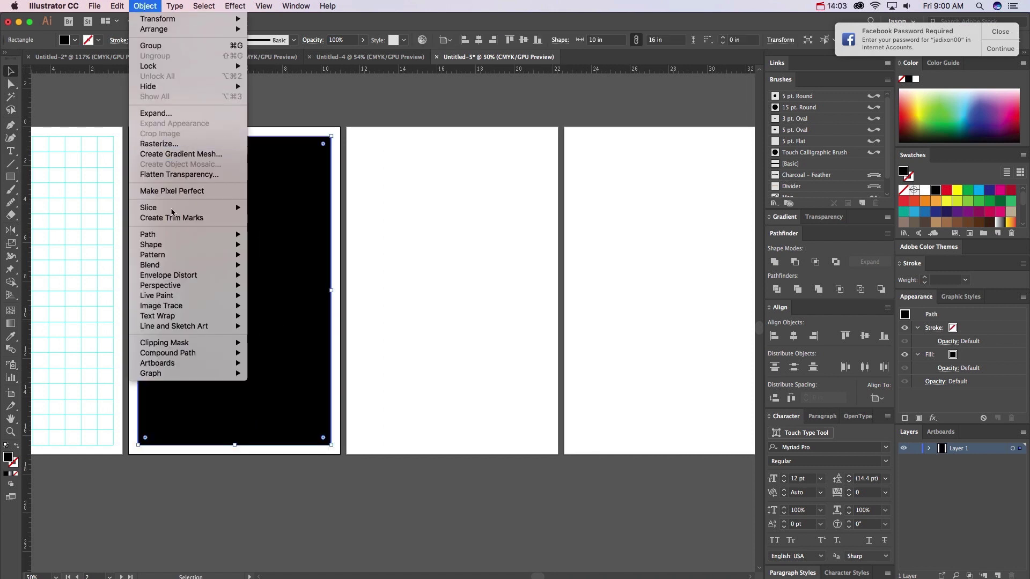
mouse_move(175, 241)
click(287, 345)
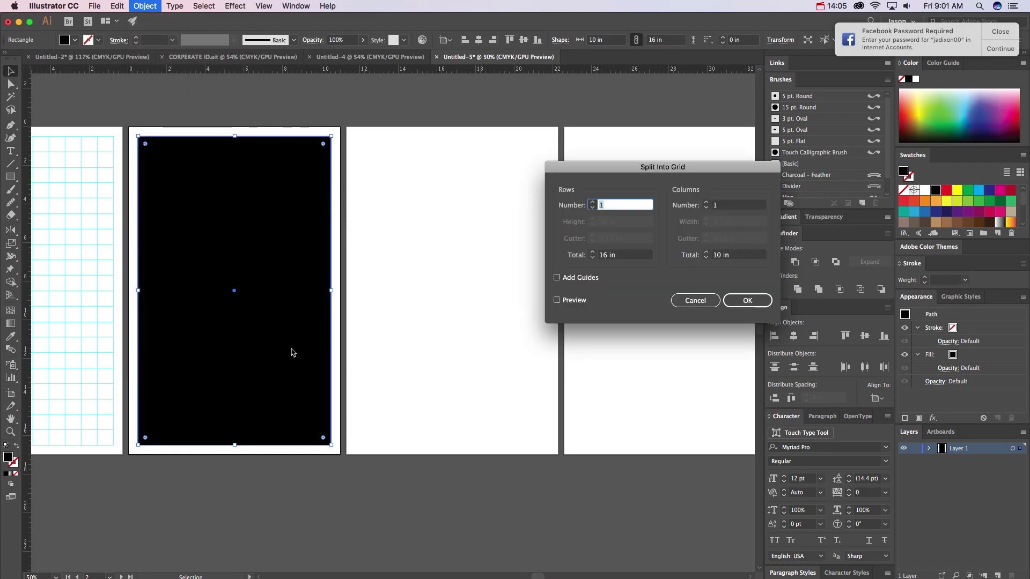
click(557, 300)
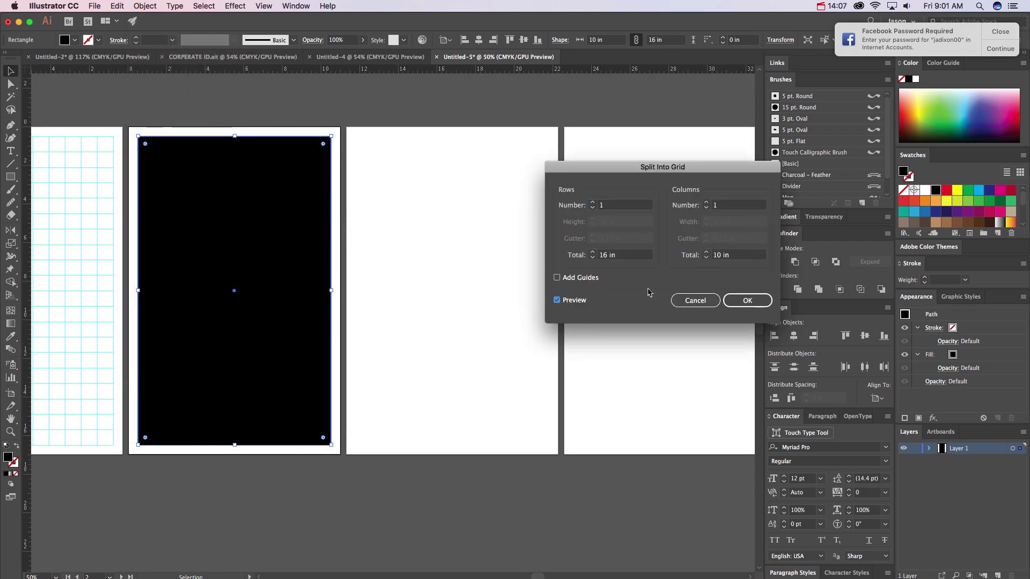
click(593, 203)
click(593, 203)
click(592, 203)
click(592, 203)
click(592, 202)
click(593, 202)
click(592, 203)
Set the number of columns to 7 and apply the grid split to the second artboard's rectangle.
click(707, 203)
click(706, 203)
click(706, 203)
click(706, 202)
click(706, 203)
click(706, 203)
click(747, 301)
Convert the split rectangle cells on the second artboard into guides.
key(a)
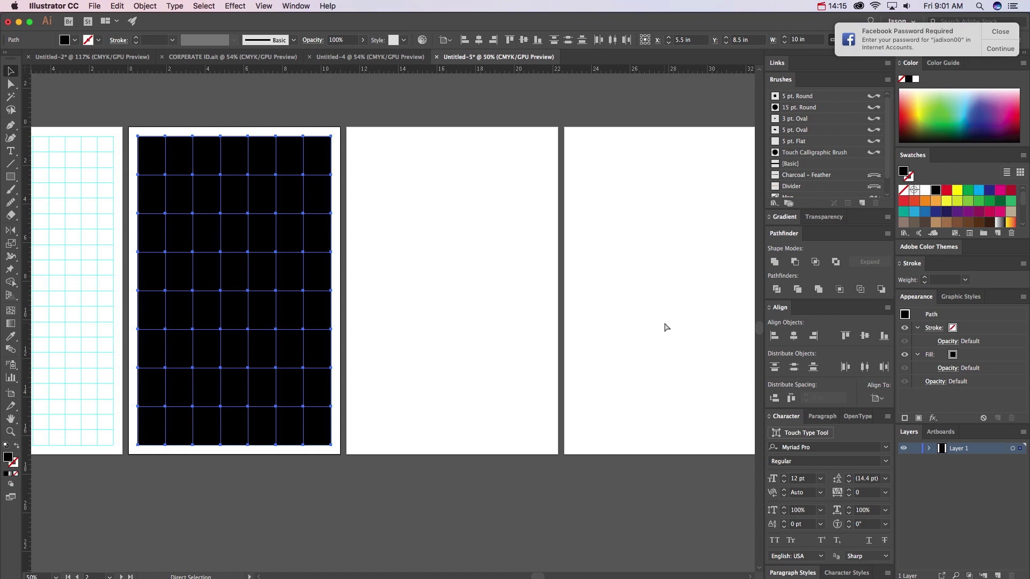
key(super+5)
key(v)
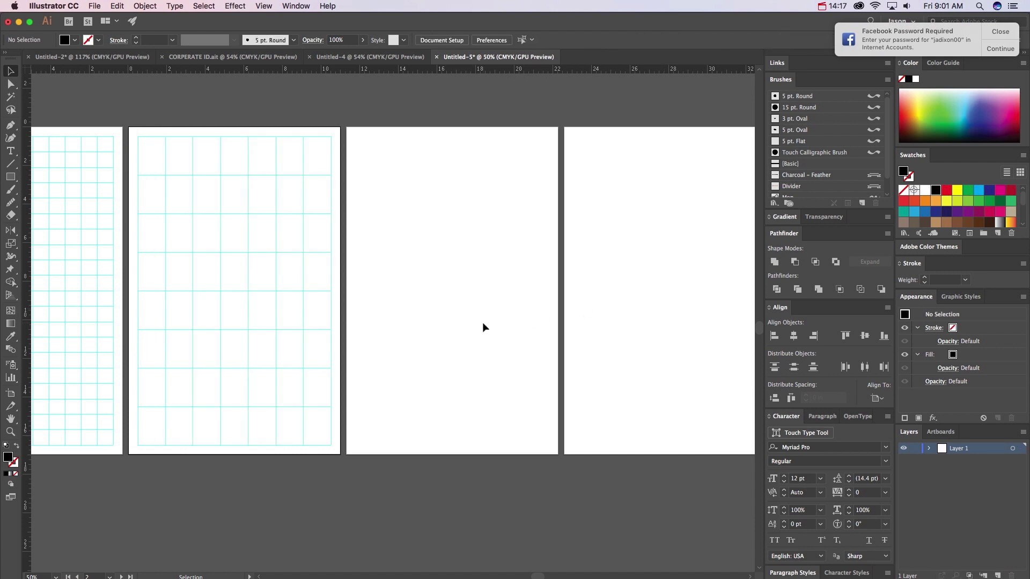
Paste the 10 by 16 in rectangle in place on the third artboard and open Split Into Grid for it.
click(393, 174)
key(super+shift+v)
click(145, 6)
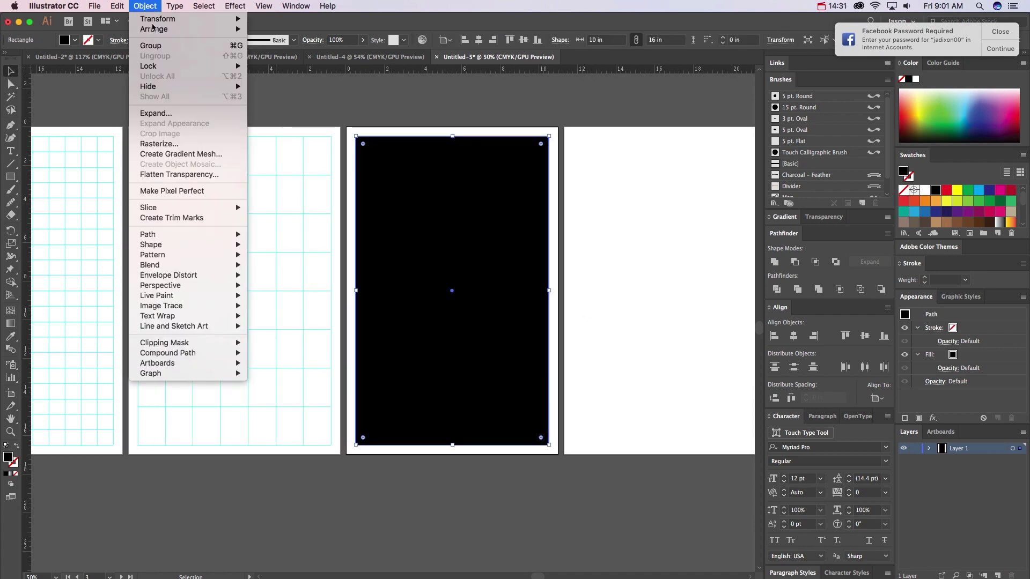
mouse_move(238, 239)
click(285, 345)
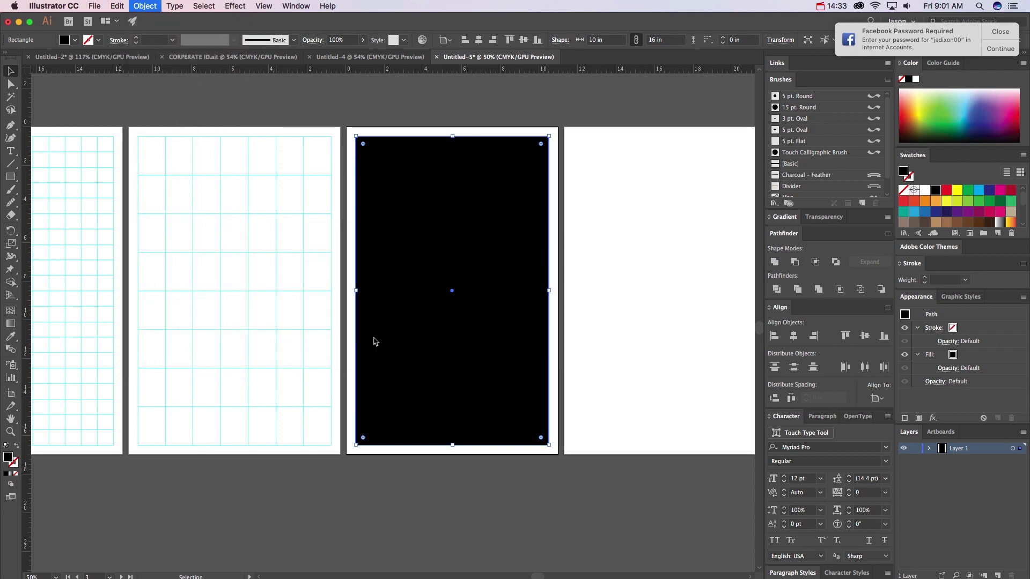
Split the third artboard's rectangle into 5 rows and 4 columns and convert the cells into guides.
click(592, 204)
click(592, 205)
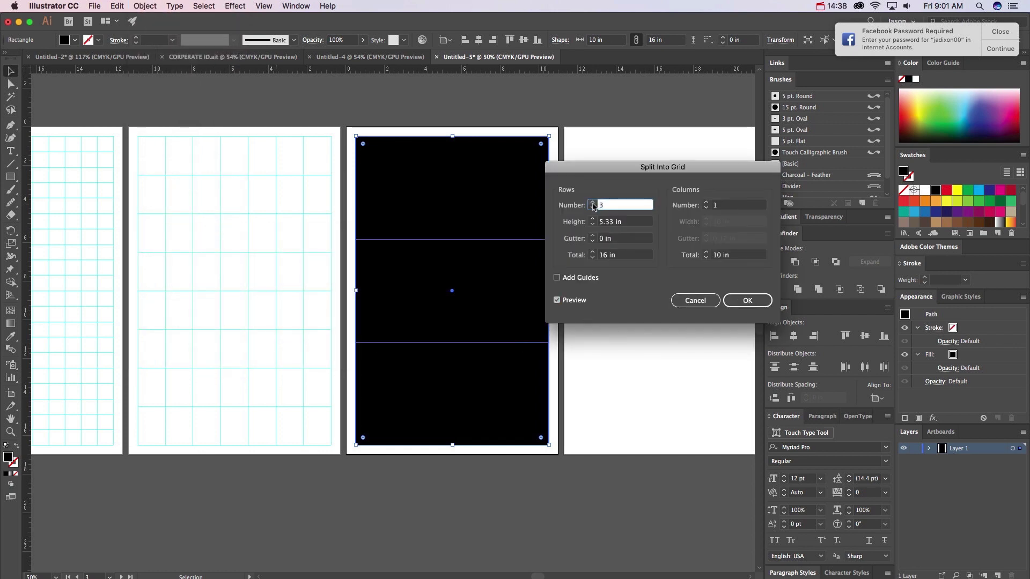
click(593, 204)
click(593, 205)
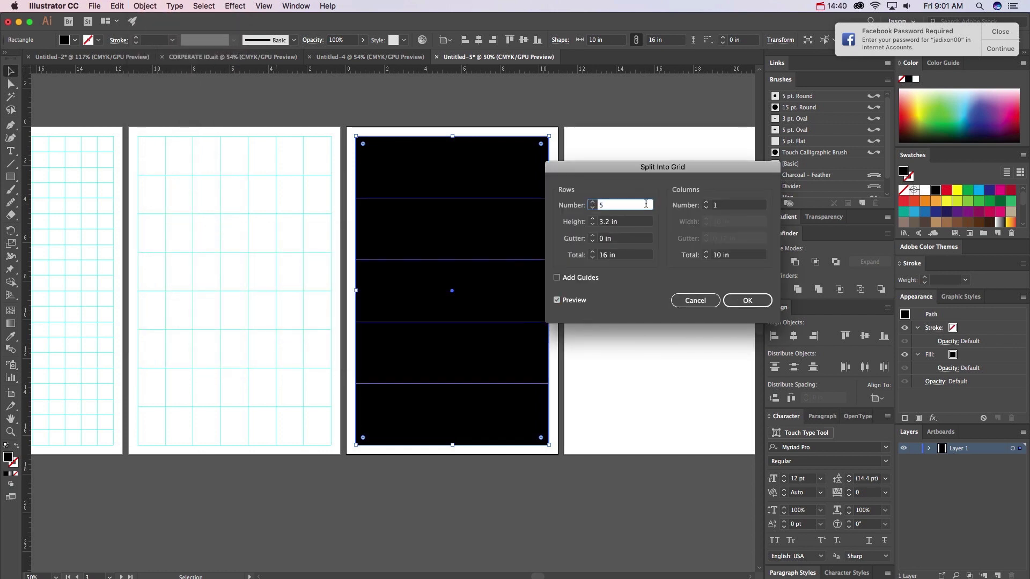
click(706, 202)
click(707, 203)
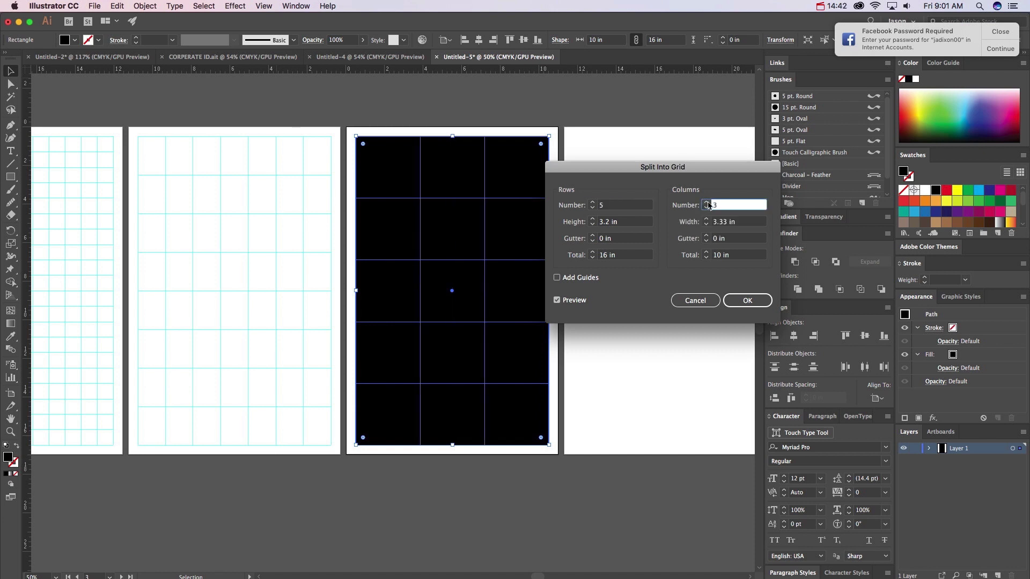
click(707, 203)
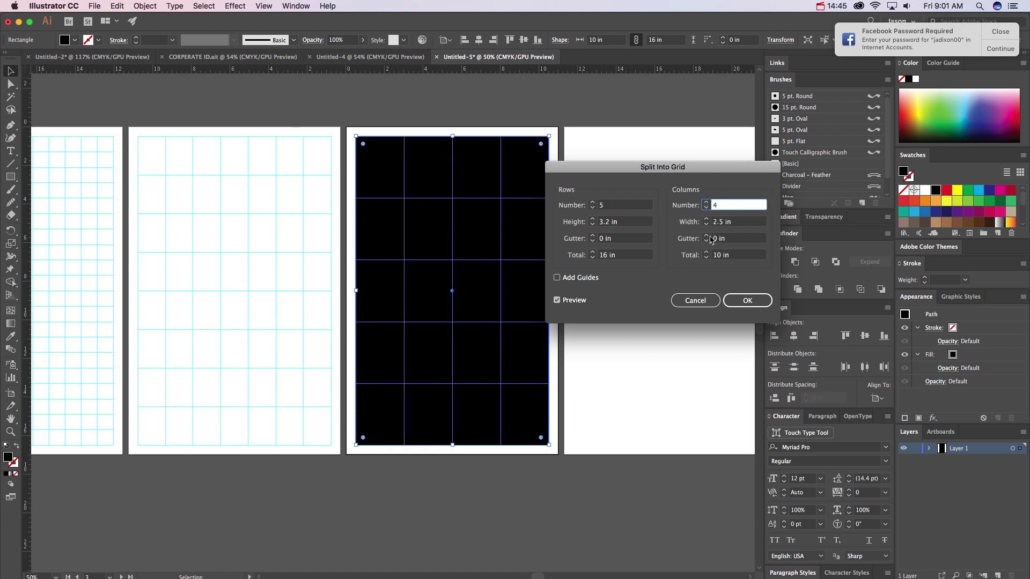
click(748, 302)
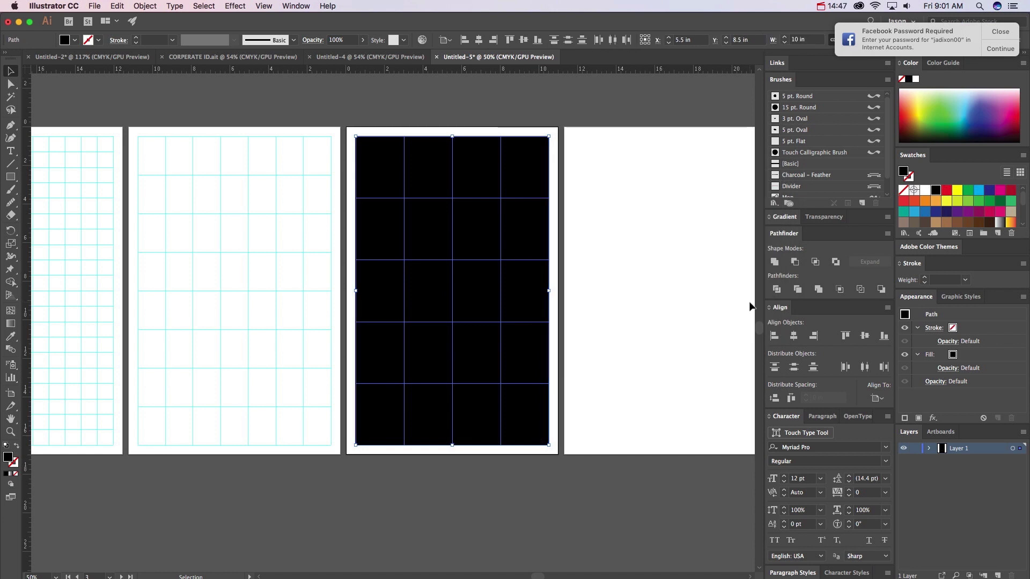
key(super+5)
Delete the empty fourth artboard and leave artboard editing.
key(shift+o)
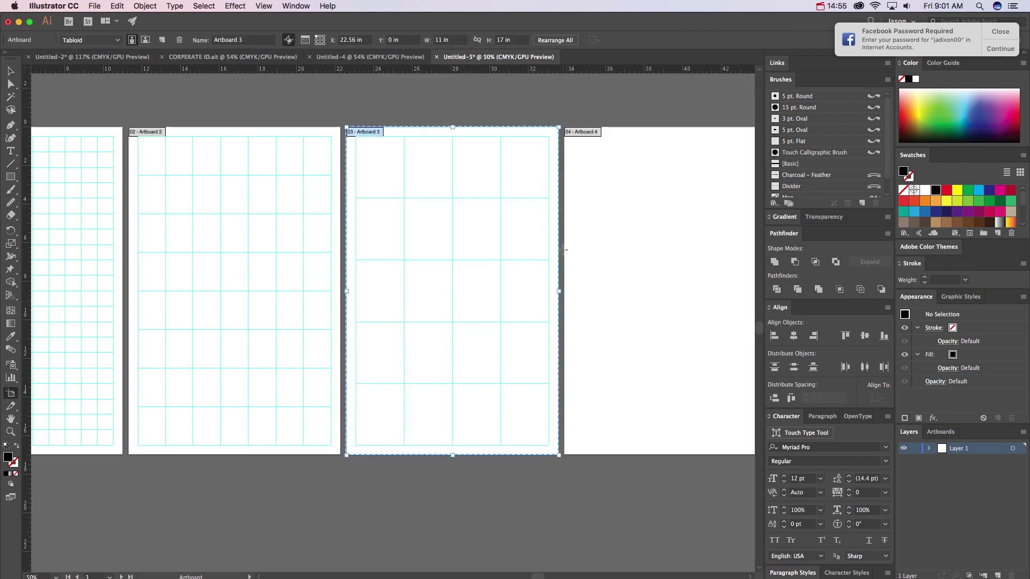
click(576, 248)
key(Delete)
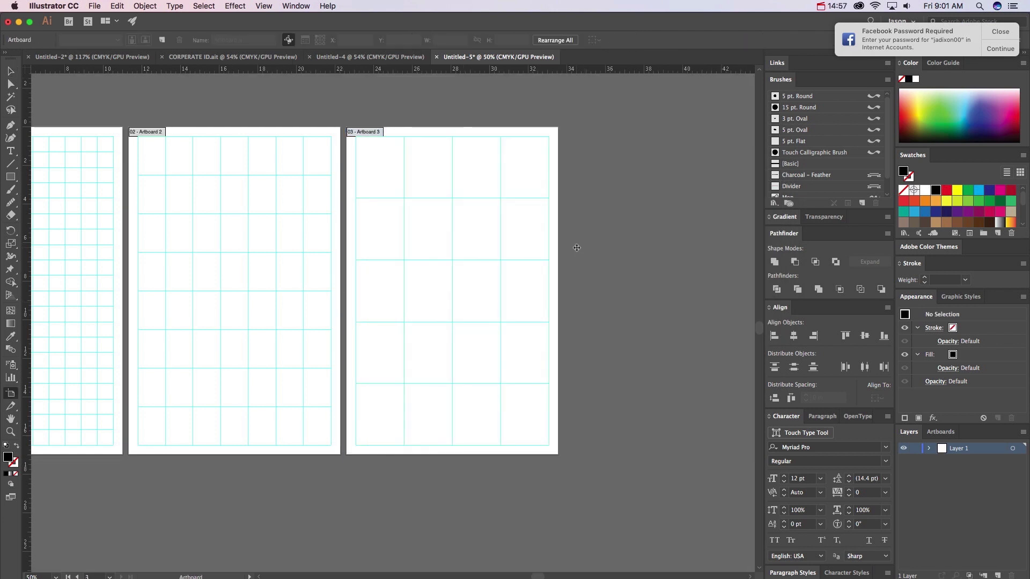
scroll(577, 263, left, 5)
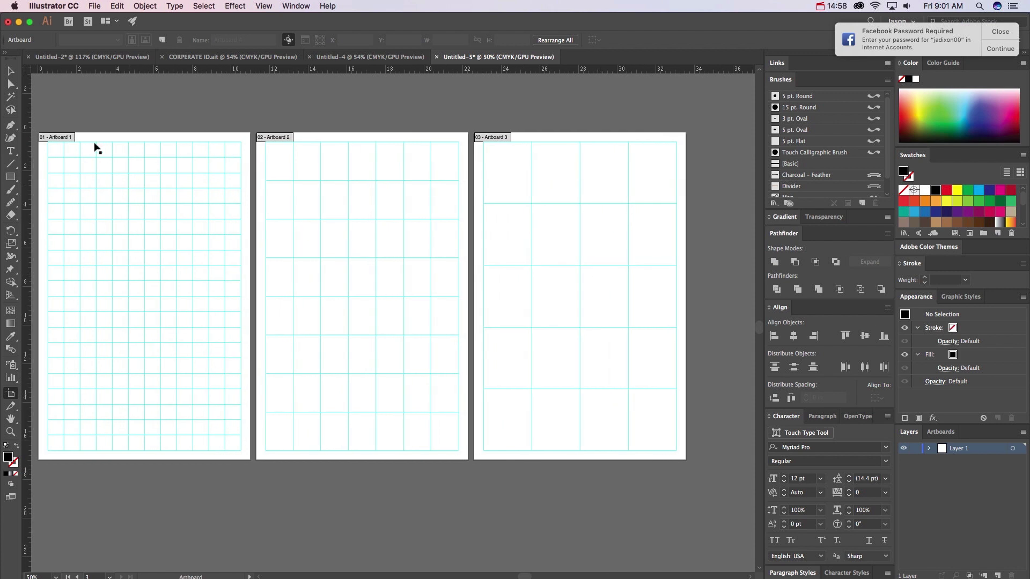
click(11, 71)
scroll(335, 136, left, 2)
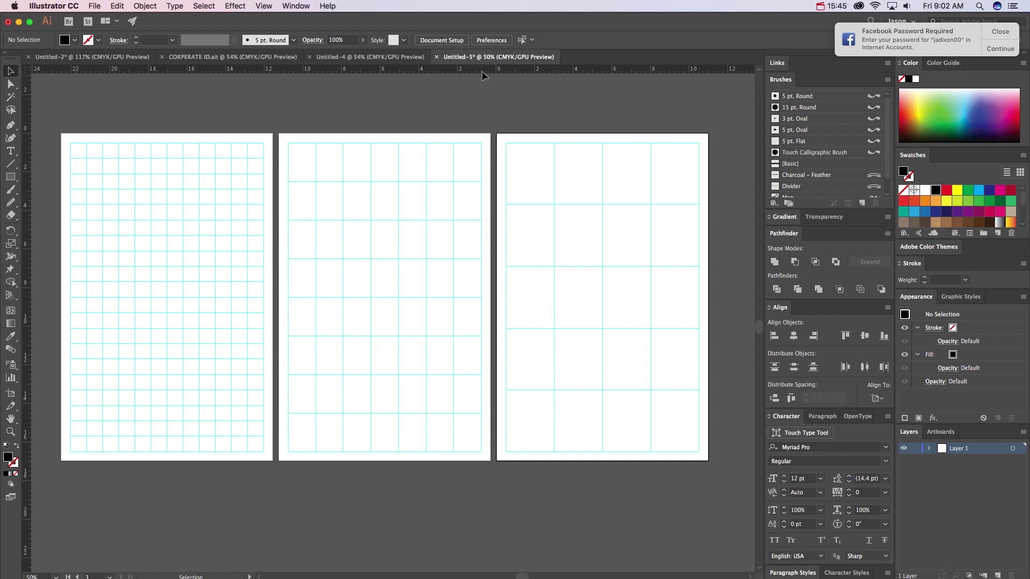
Add two horizontal guides and one vertical guide limited to the third artboard, using artboard editing mode.
key(shift+o)
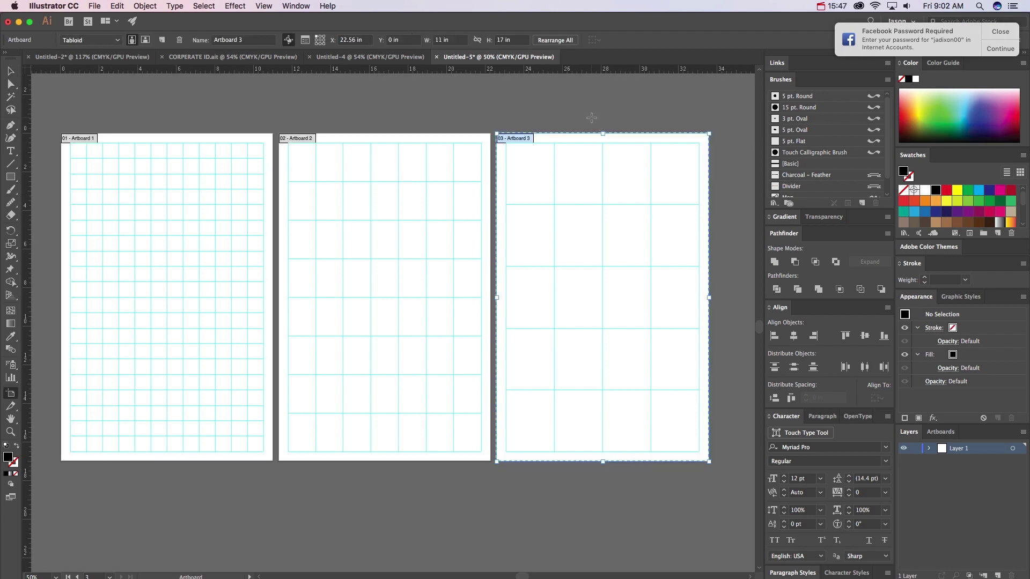
drag(607, 72, 611, 240)
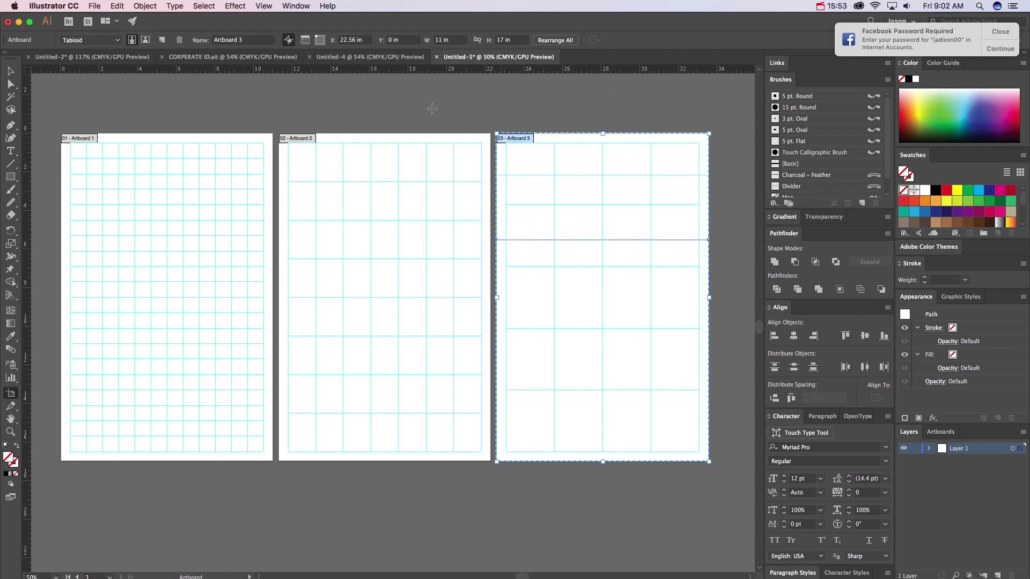
drag(31, 211, 575, 276)
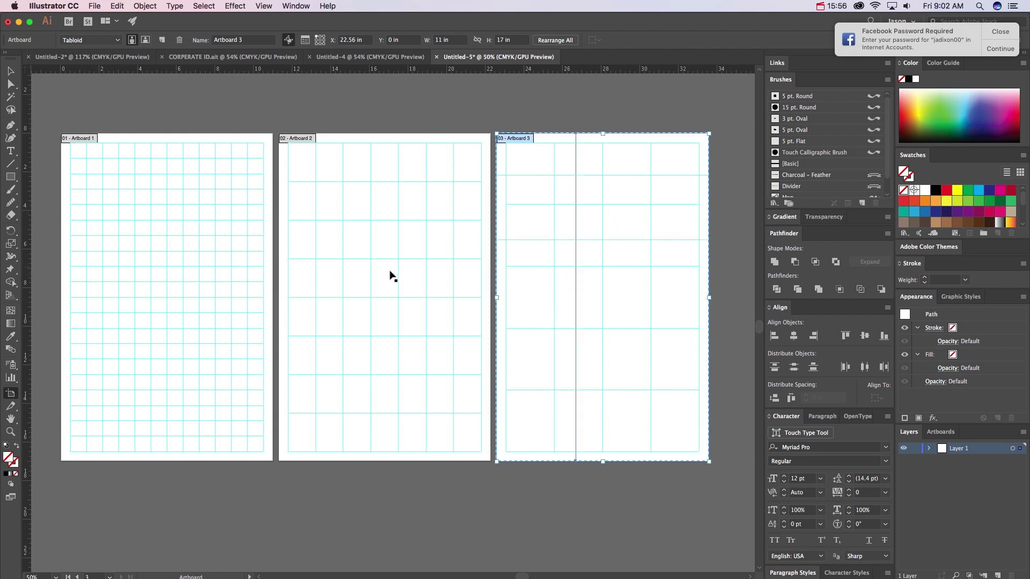
Draw two diagonal lines across the third artboard, about 9.5 by 14.6 in and about 9.4 by 11.3 in.
click(11, 164)
drag(509, 437, 693, 156)
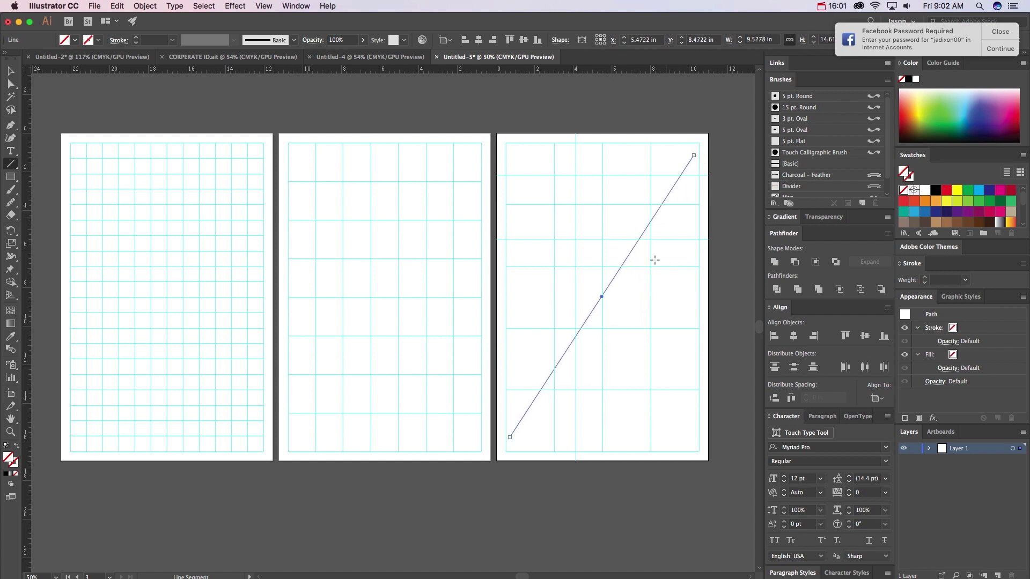
drag(509, 370, 691, 153)
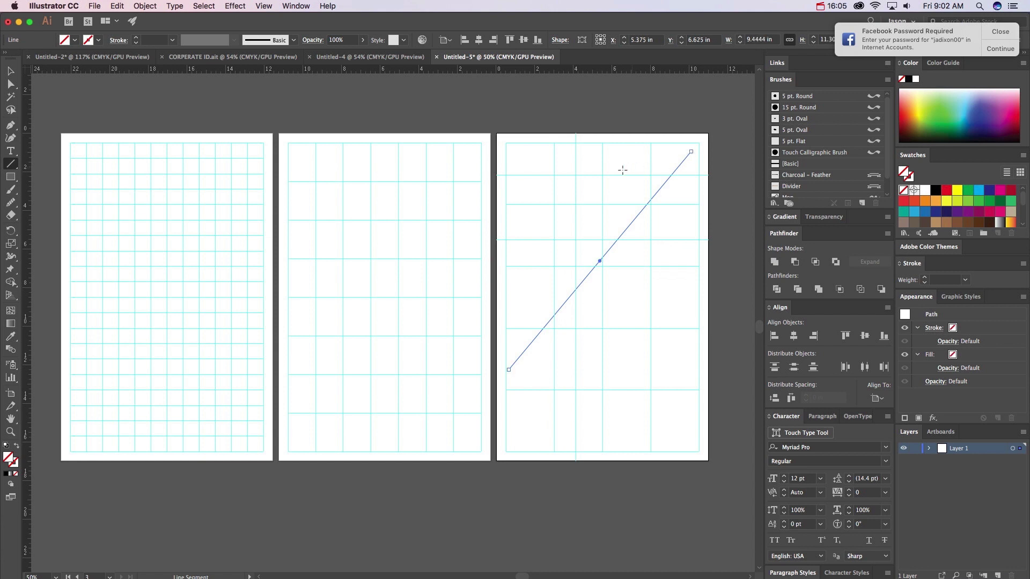
Select both diagonal lines on the third artboard and convert them into guides.
key(v)
drag(611, 206, 645, 352)
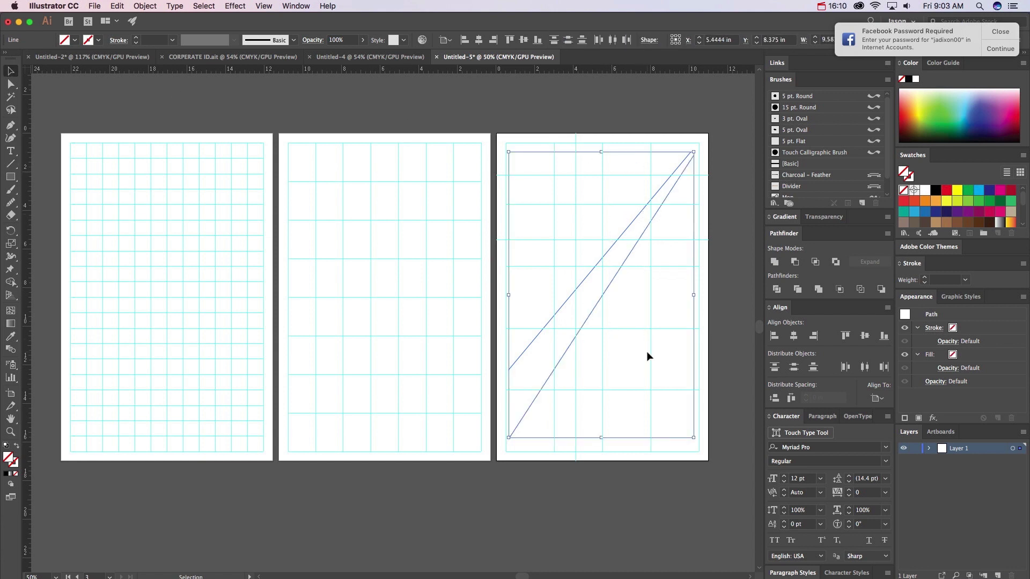
key(a)
key(v)
click(523, 83)
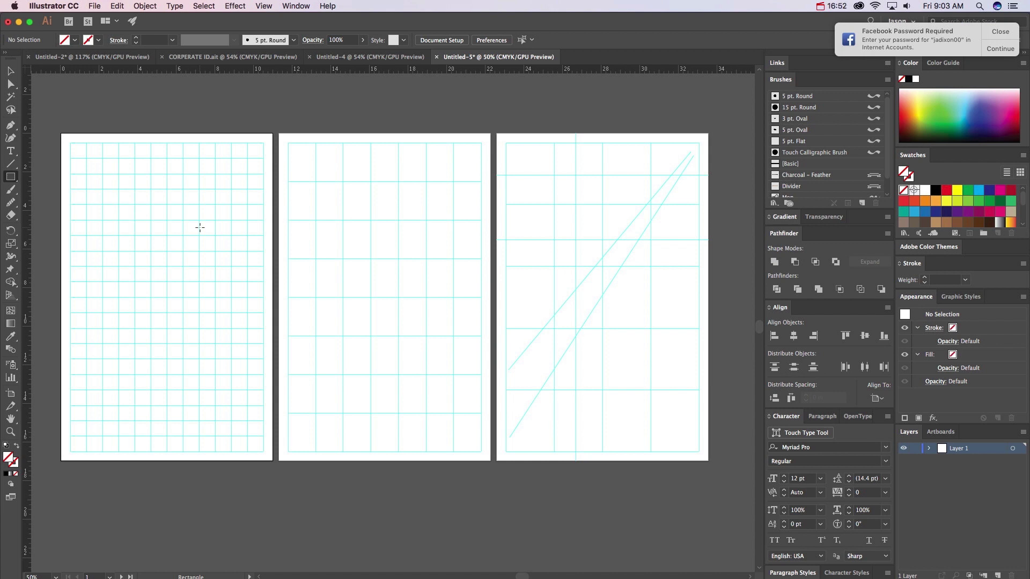
Turn on Smart Guides and draw a yellow-green filled rectangle, 11 by 6.9 in, across the upper part of the first artboard.
click(264, 6)
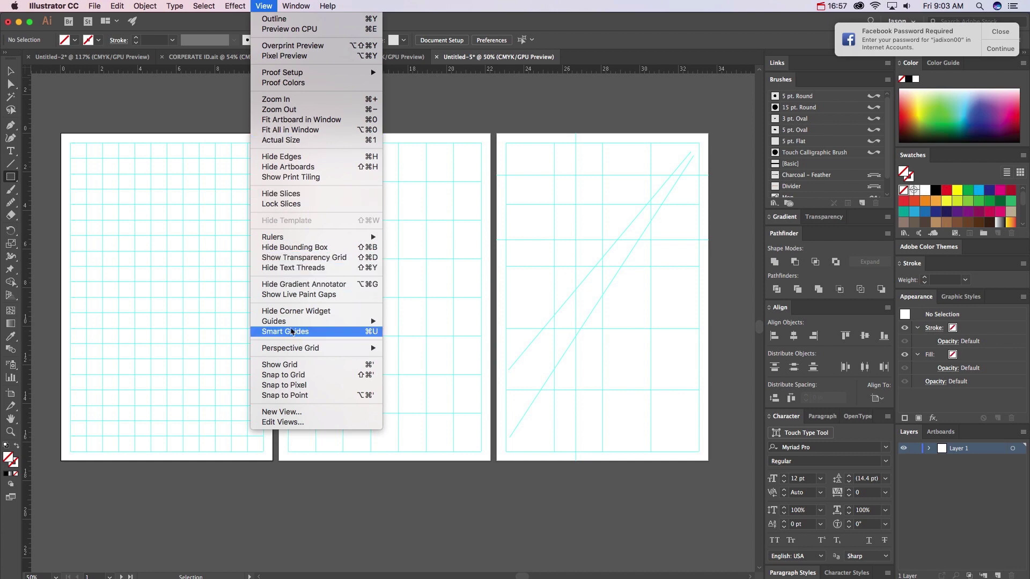
click(306, 335)
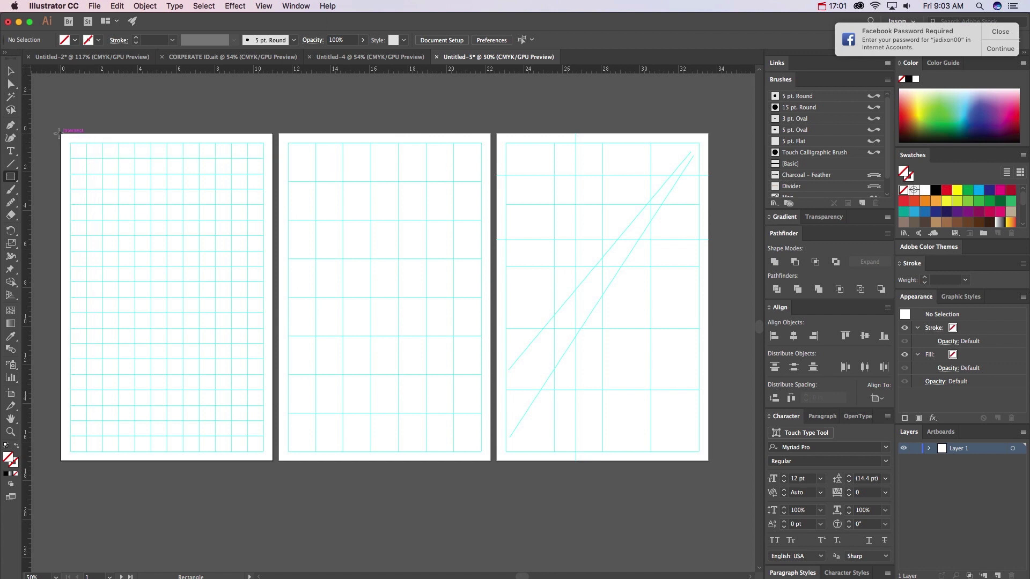
click(957, 201)
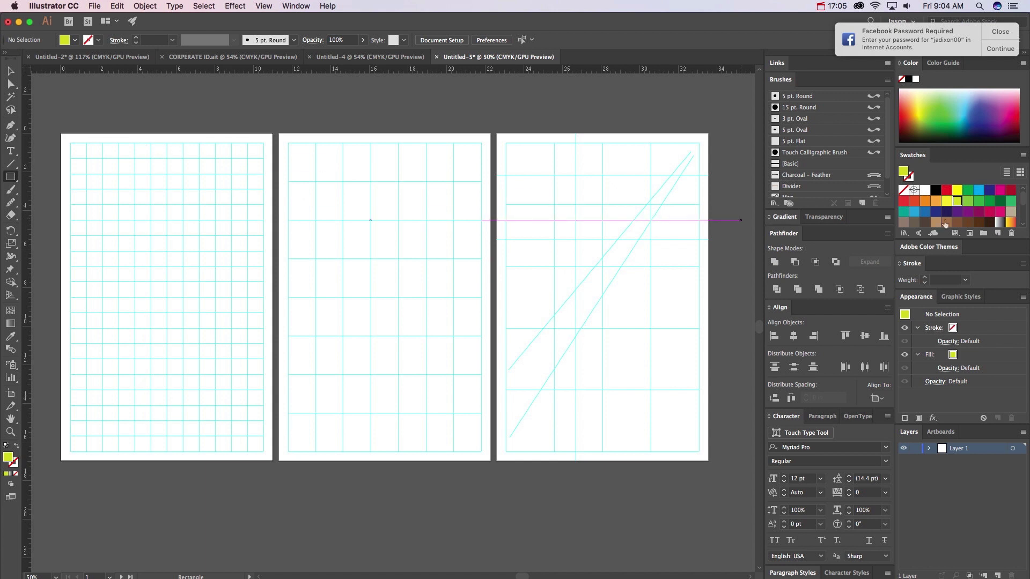
drag(60, 134, 273, 266)
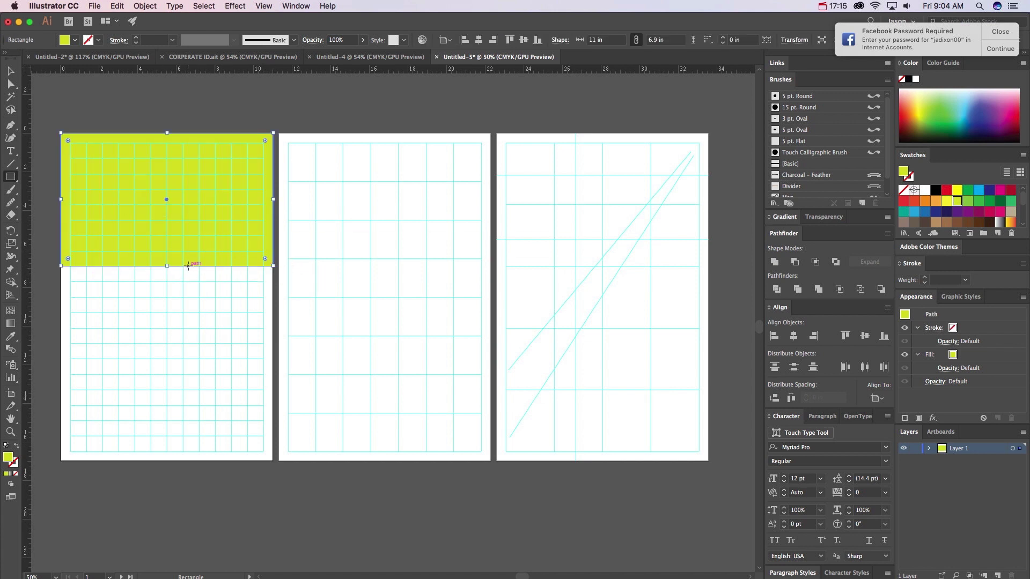
Try a rectangle of about 4.17 by 2.8 in along the grid guides below the yellow-green block, and delete it.
drag(69, 281, 151, 336)
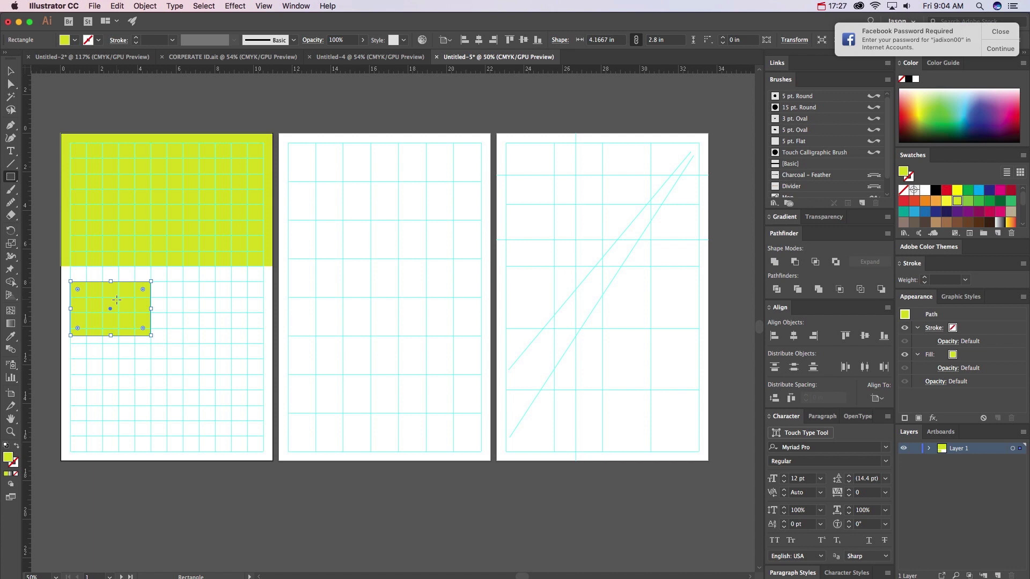
key(Delete)
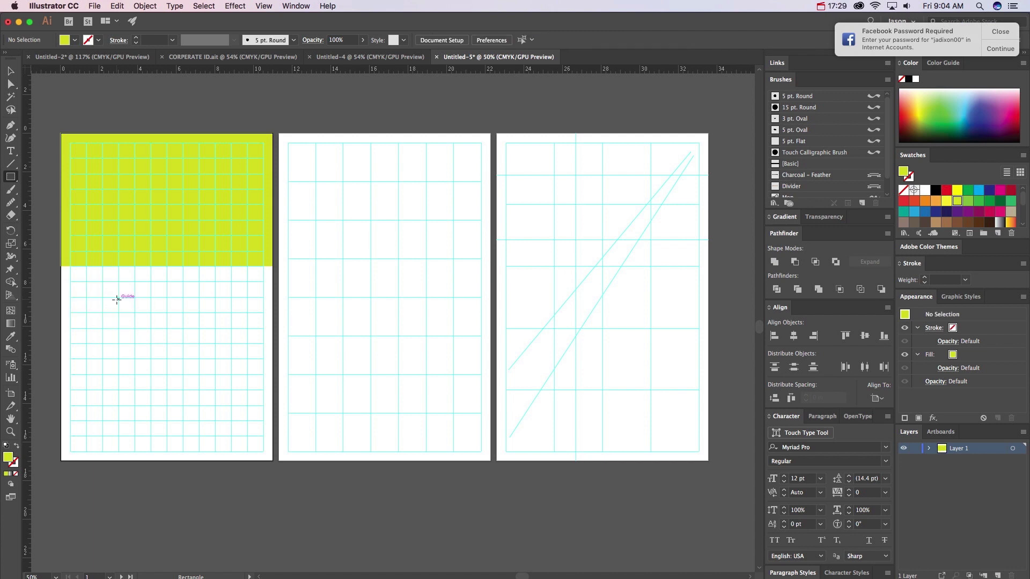